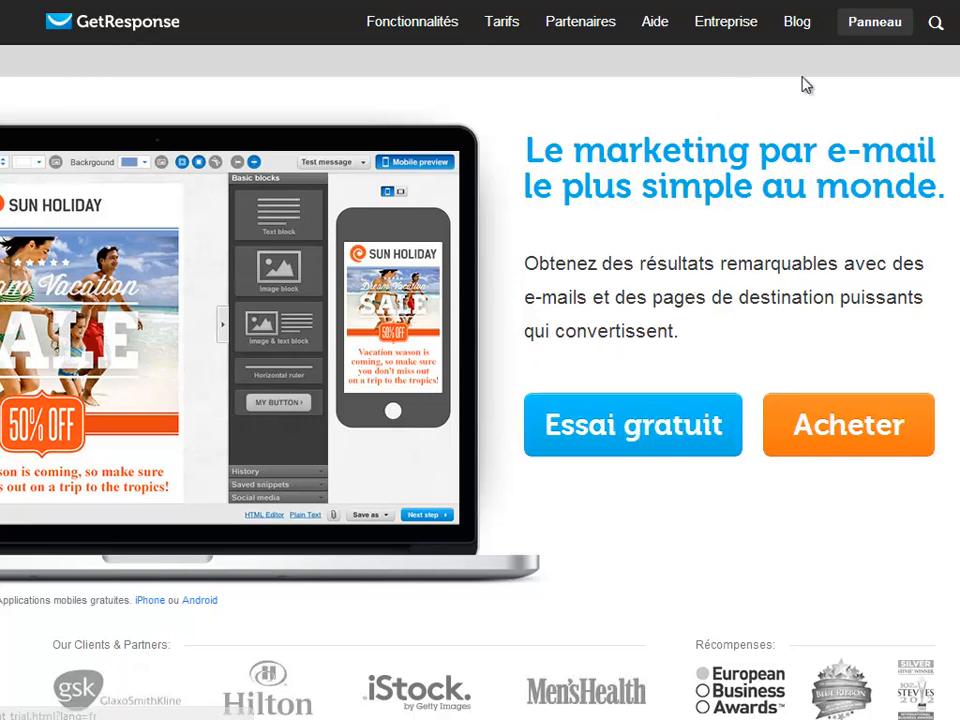
Go to the account dashboard and list the campaigns from the Campagne actuelle dropdown
{"action": "left_click", "coordinate": [876, 33]}
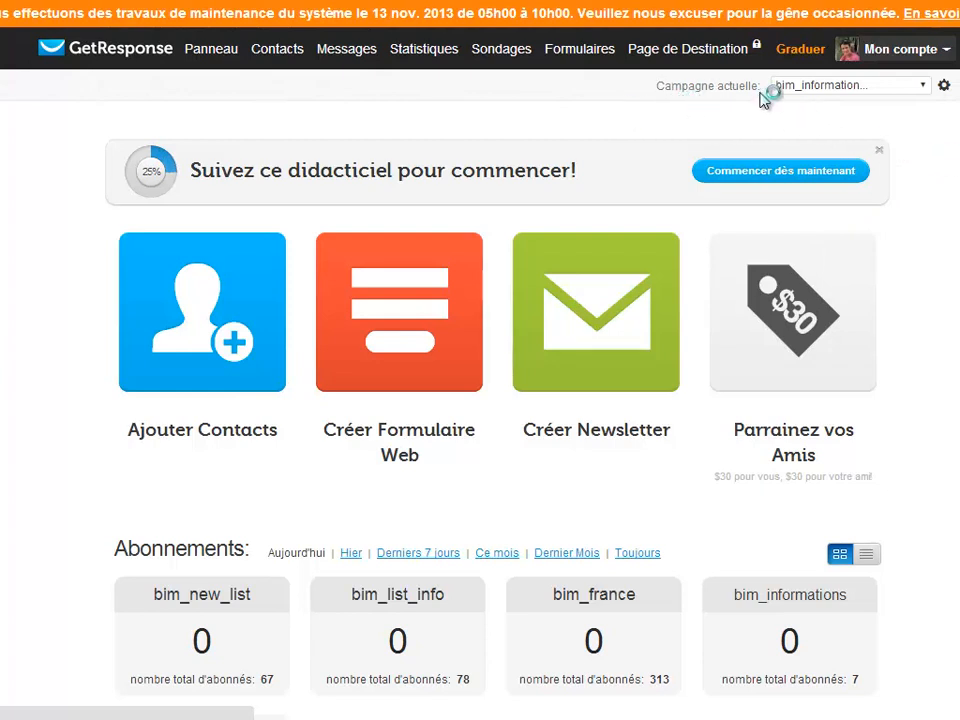
{"action": "left_click", "coordinate": [924, 87]}
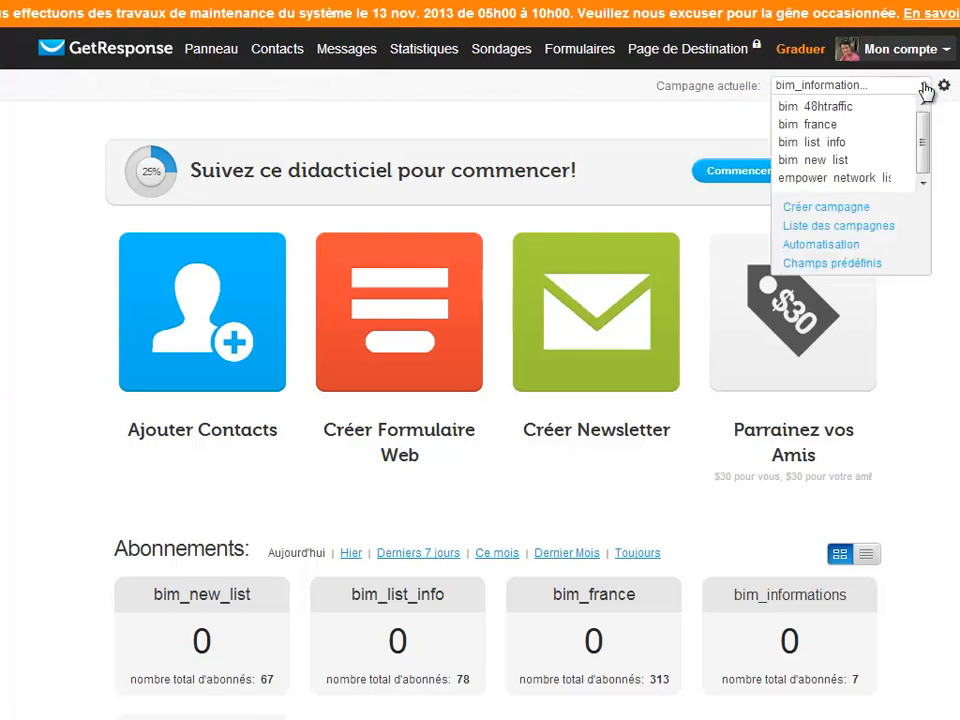
Try creating a new campaign named test12345, which is rejected as already existing
{"action": "left_click", "coordinate": [815, 210]}
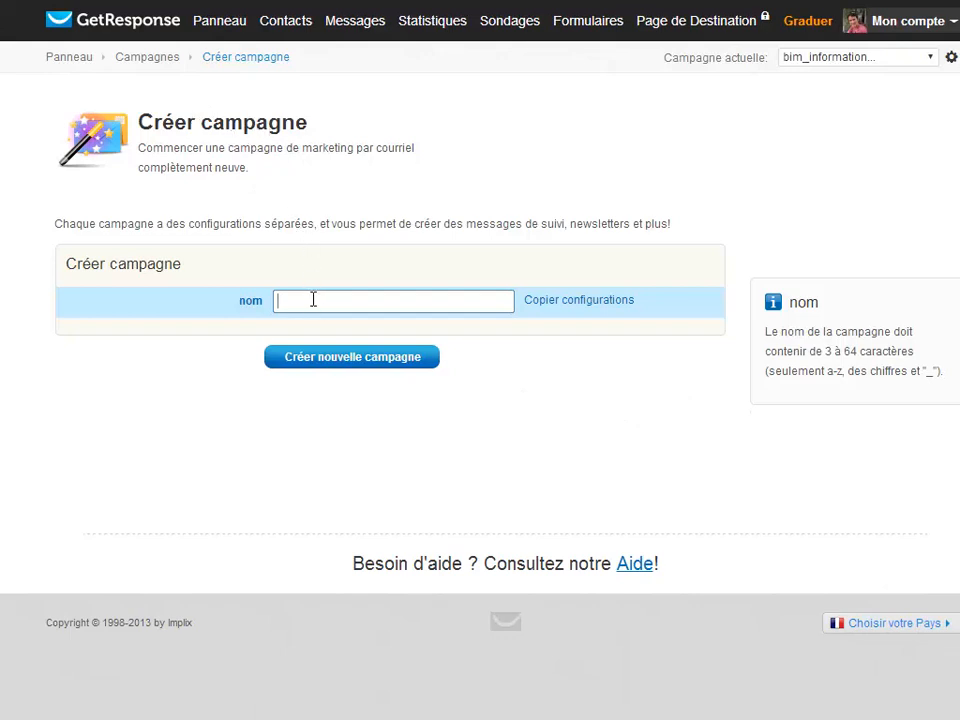
{"action": "type", "text": "test12345"}
{"action": "left_click", "coordinate": [346, 358]}
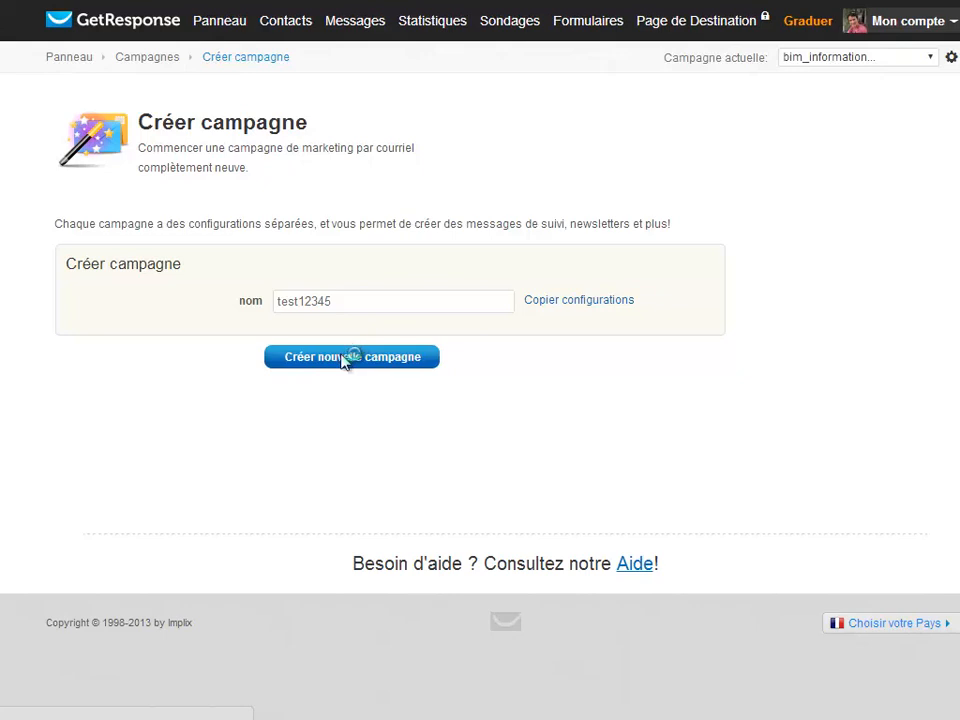
{"action": "double_click", "coordinate": [330, 301]}
{"action": "left_click", "coordinate": [338, 300]}
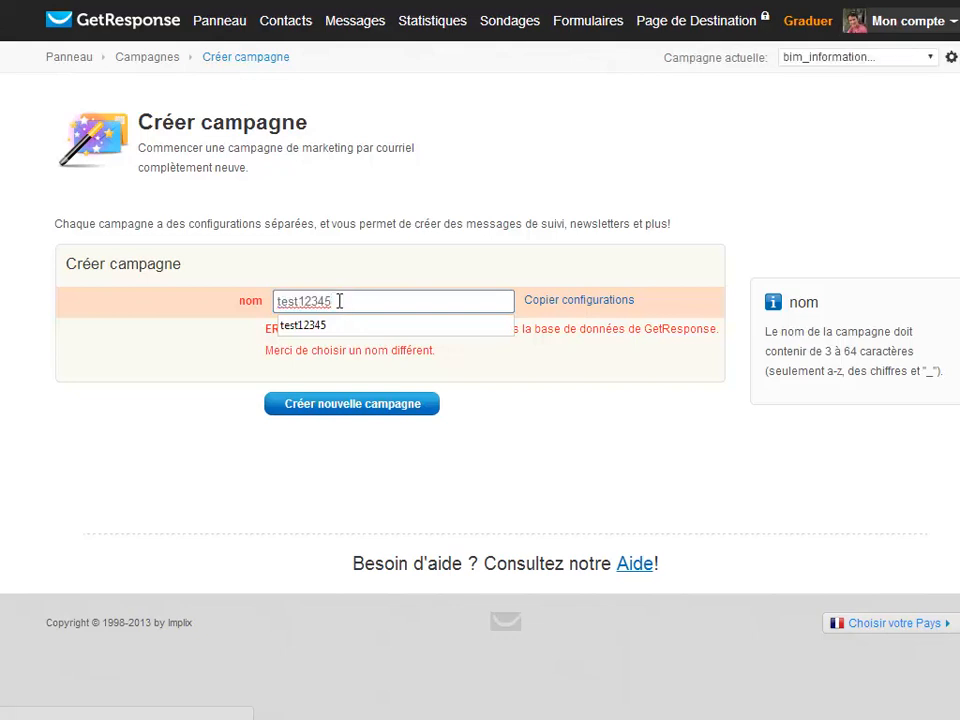
{"action": "key", "text": "Left"}
{"action": "key", "text": "Left"}
{"action": "type", "text": "49285"}
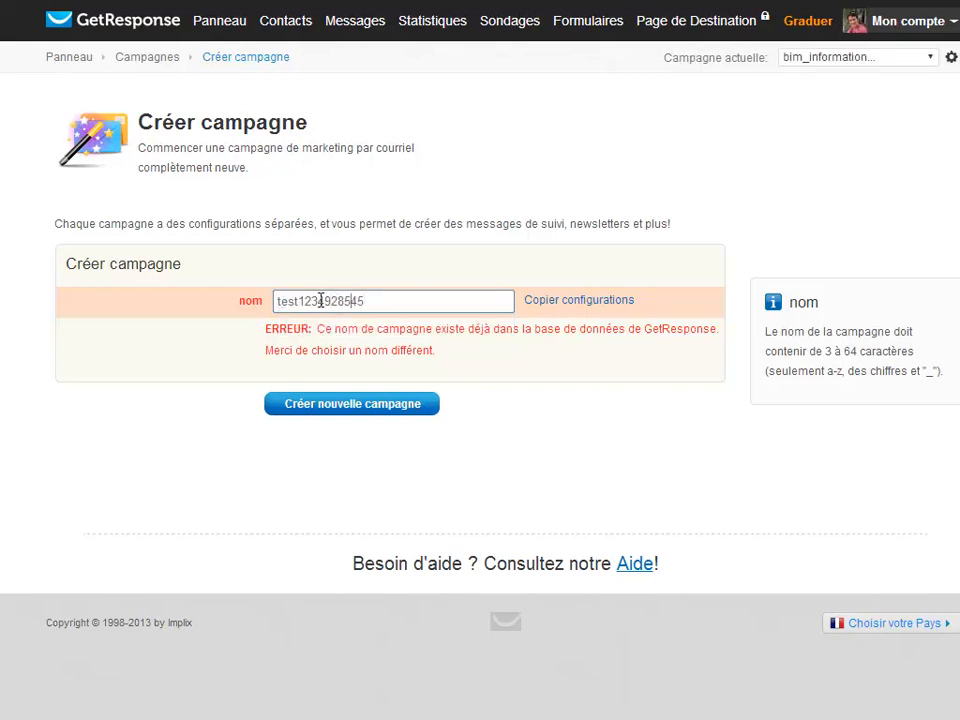
{"action": "left_click", "coordinate": [357, 409]}
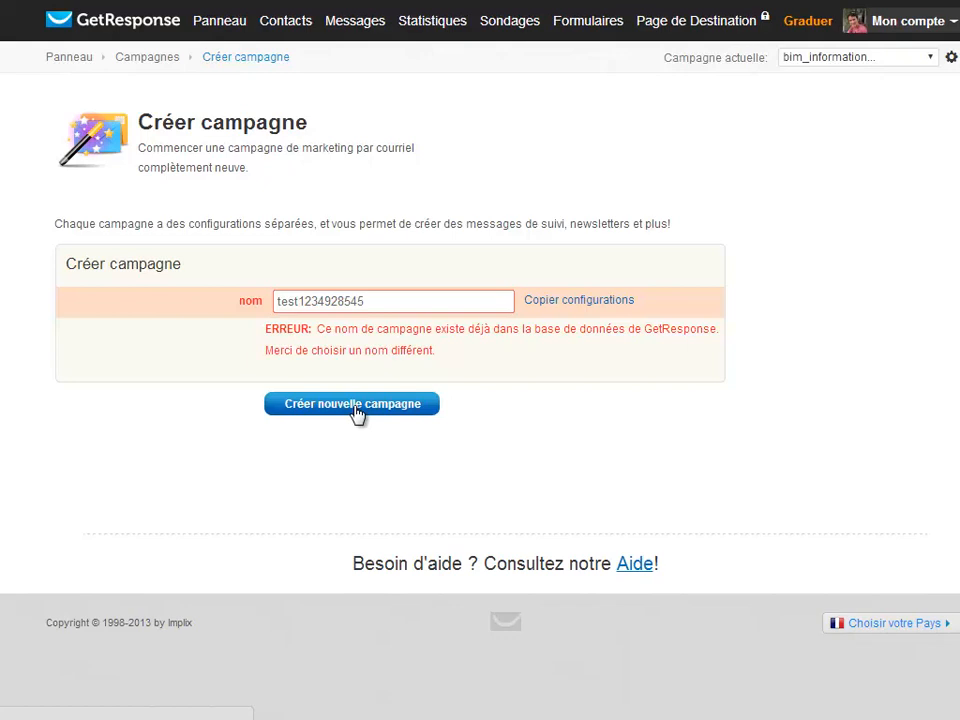
{"action": "left_click", "coordinate": [352, 404]}
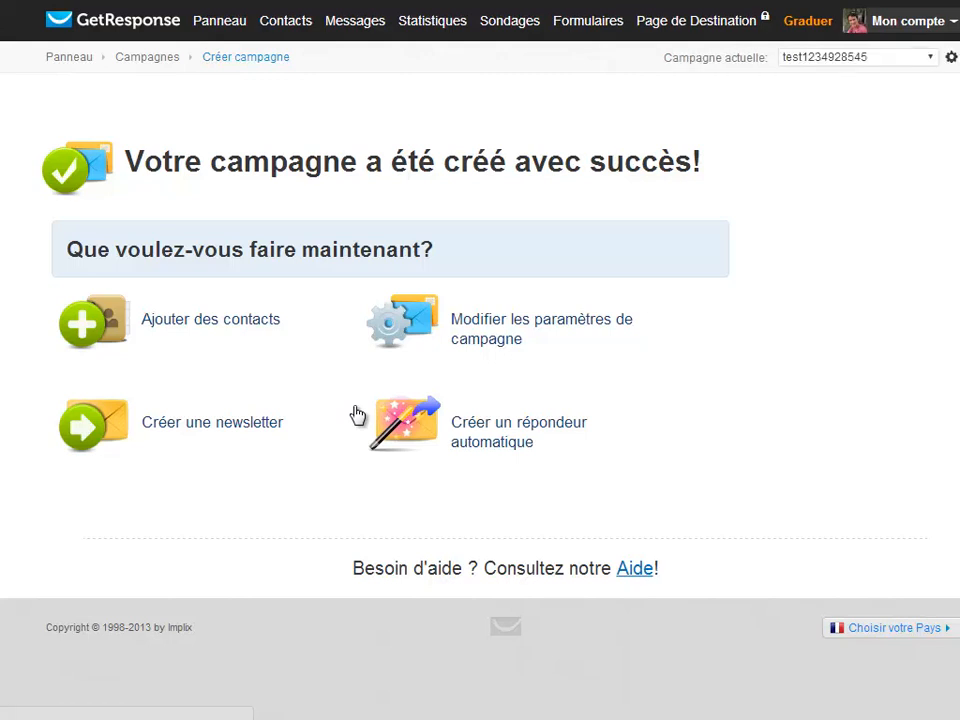
{"action": "left_click", "coordinate": [357, 414]}
{"action": "left_click", "coordinate": [478, 330]}
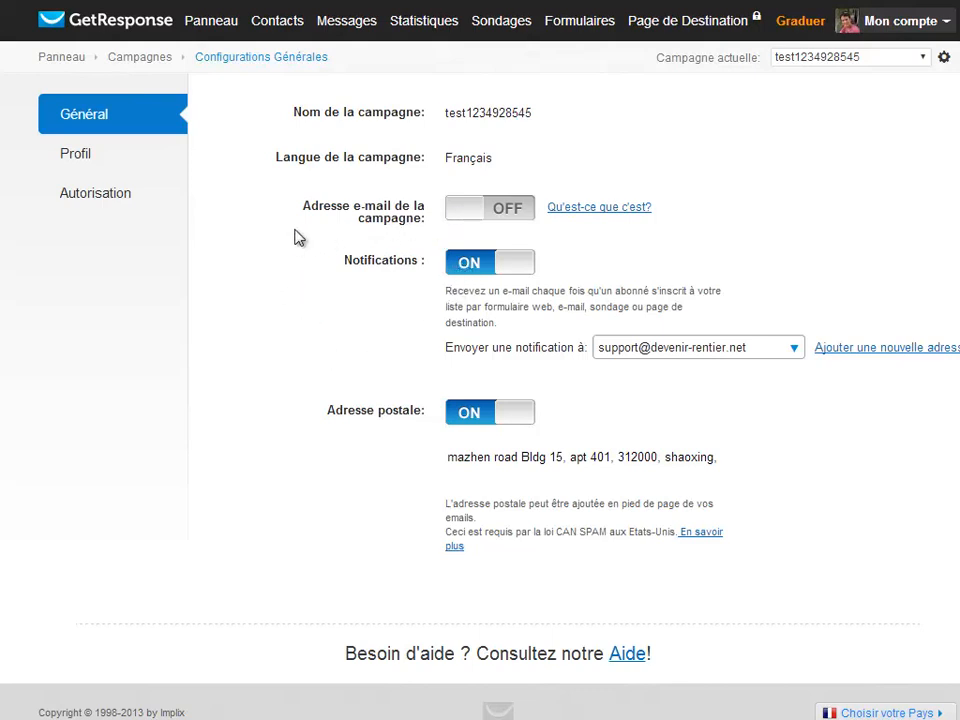
{"action": "left_click", "coordinate": [90, 158]}
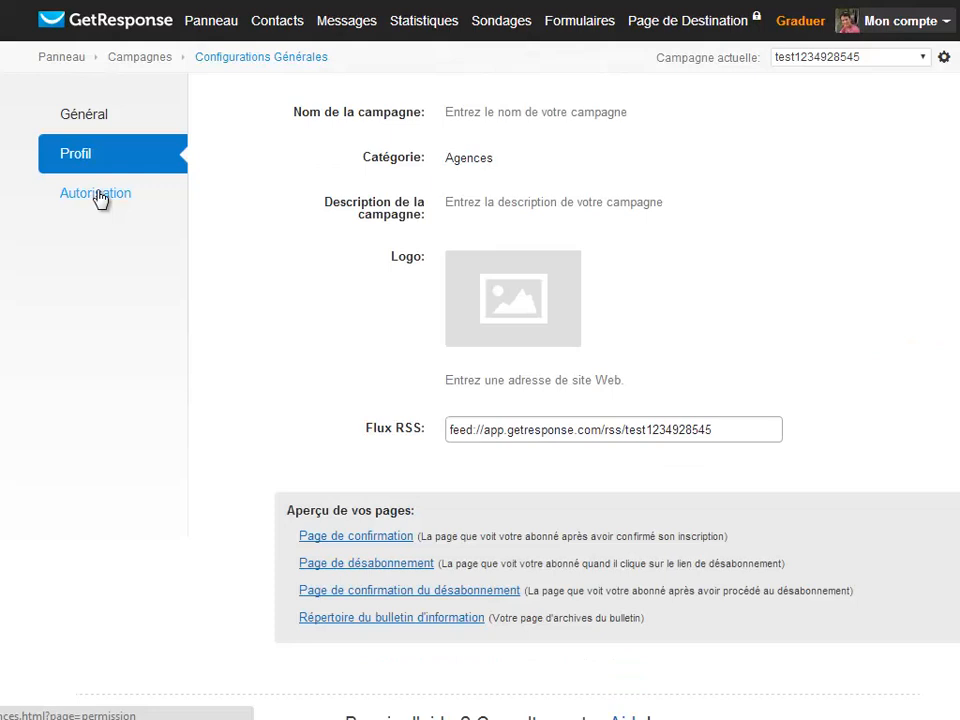
In Autorisation, uncheck confirmed opt-in for Abonnements courriel and Abonnements Web
{"action": "left_click", "coordinate": [100, 200]}
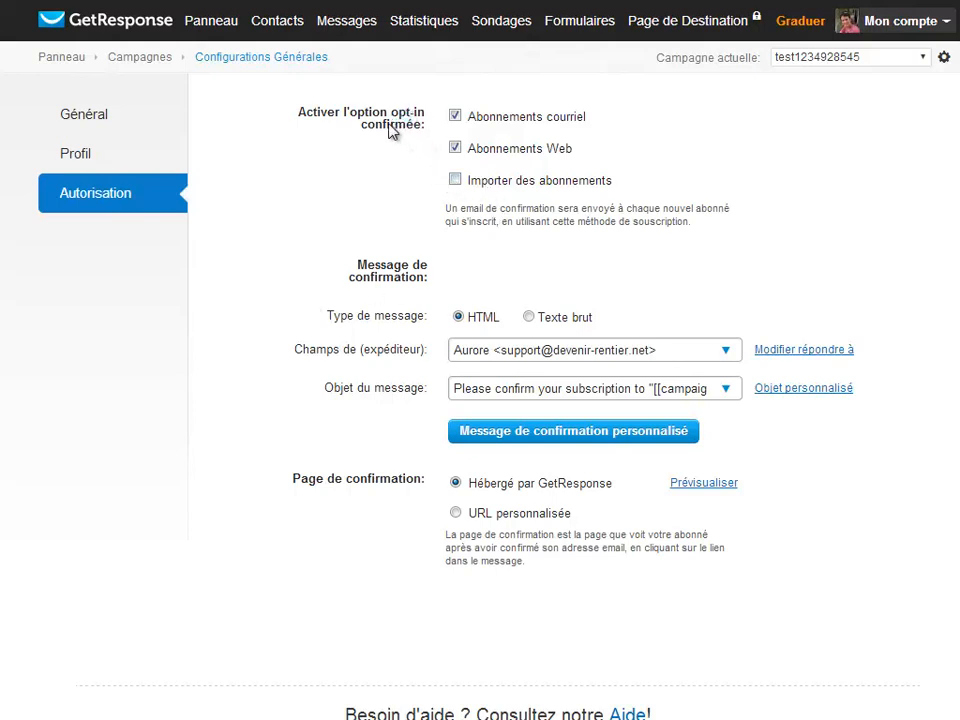
{"action": "left_click", "coordinate": [455, 117]}
{"action": "left_click", "coordinate": [455, 149]}
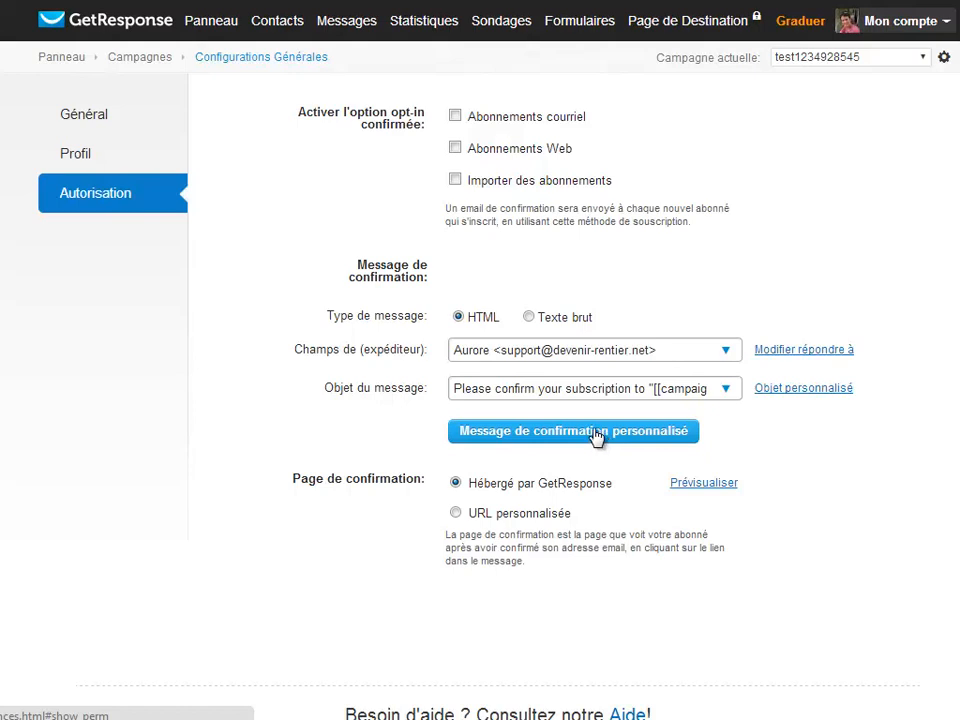
{"action": "scroll", "coordinate": [586, 436], "scroll_direction": "down", "scroll_amount": 2}
{"action": "scroll", "coordinate": [584, 430], "scroll_direction": "up", "scroll_amount": 2}
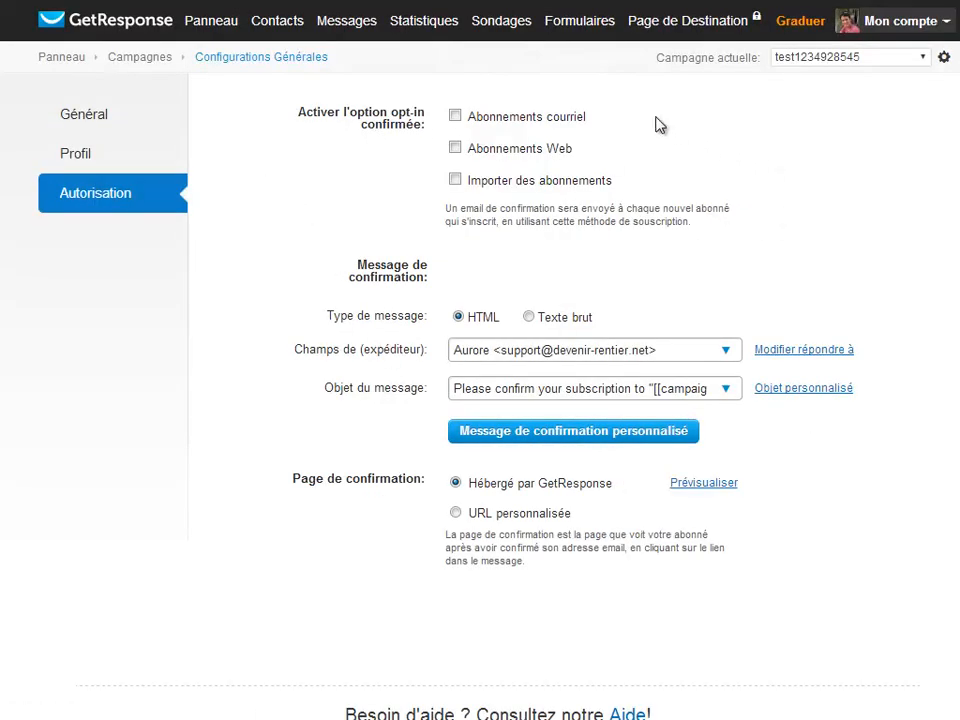
{"action": "mouse_move", "coordinate": [578, 30]}
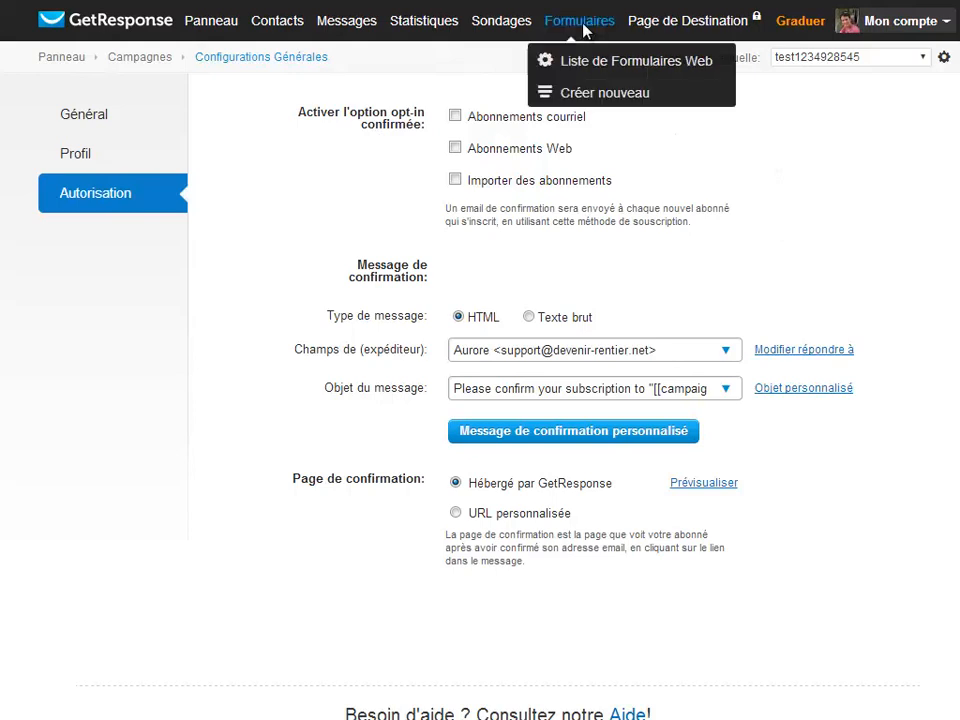
Create a new web form and preview the blue arrow template from Nouveau templates
{"action": "left_click", "coordinate": [573, 94]}
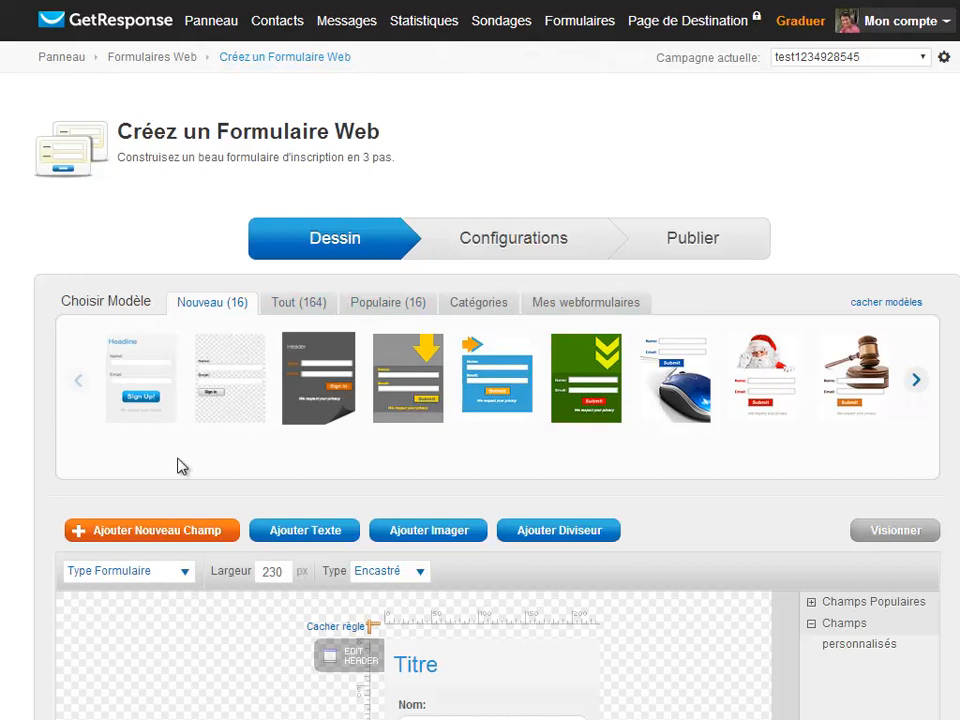
{"action": "left_click", "coordinate": [506, 398]}
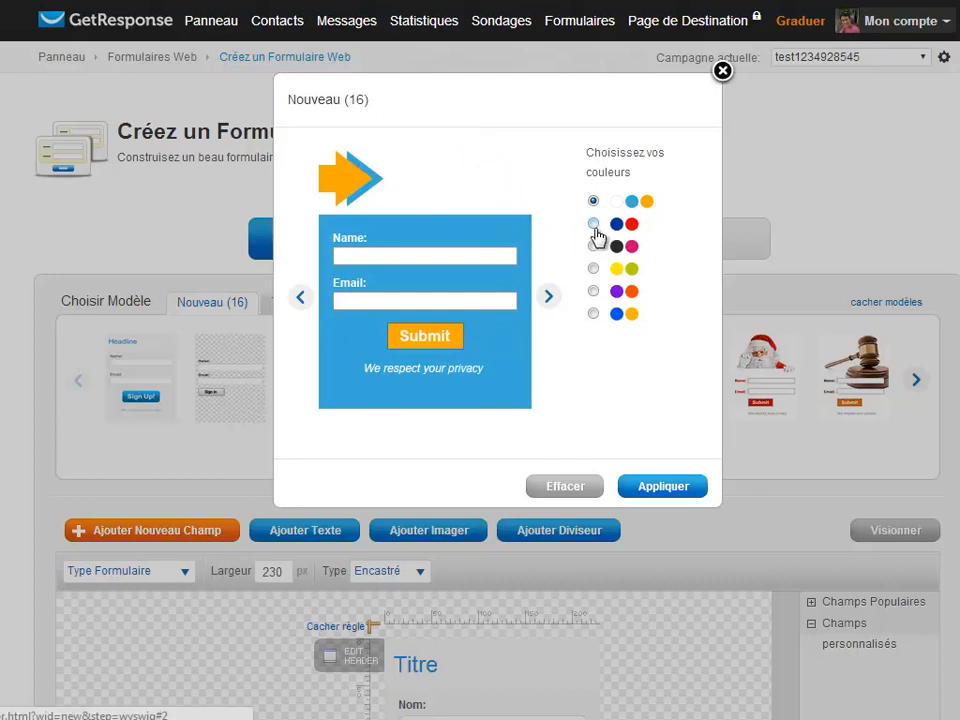
Compare colour schemes, then apply the arrow template in blue and orange
{"action": "left_click", "coordinate": [594, 292]}
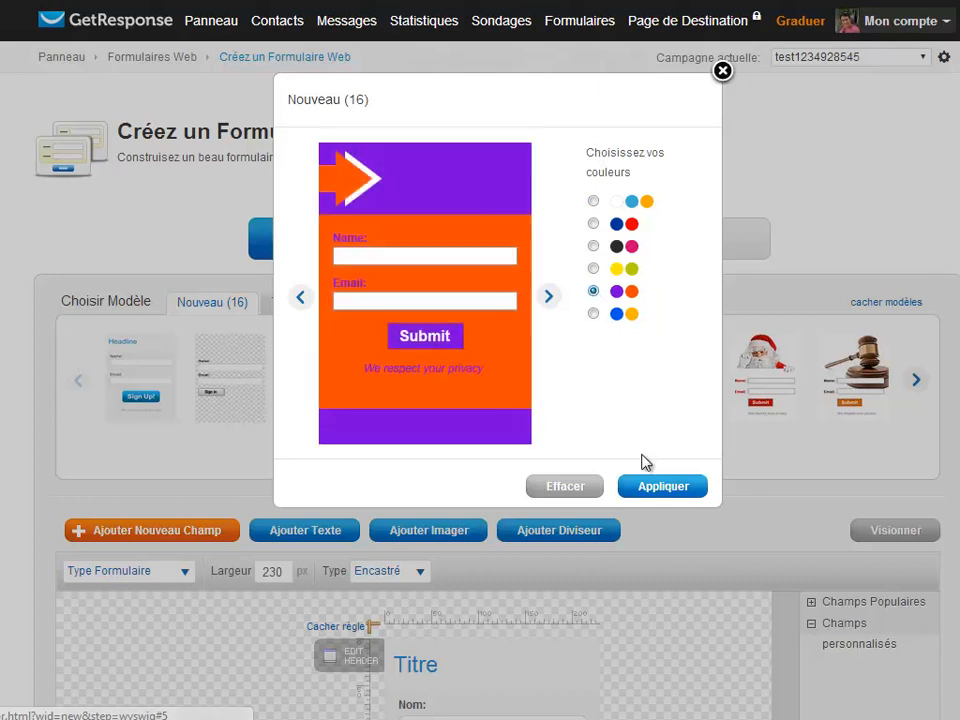
{"action": "left_click", "coordinate": [594, 270]}
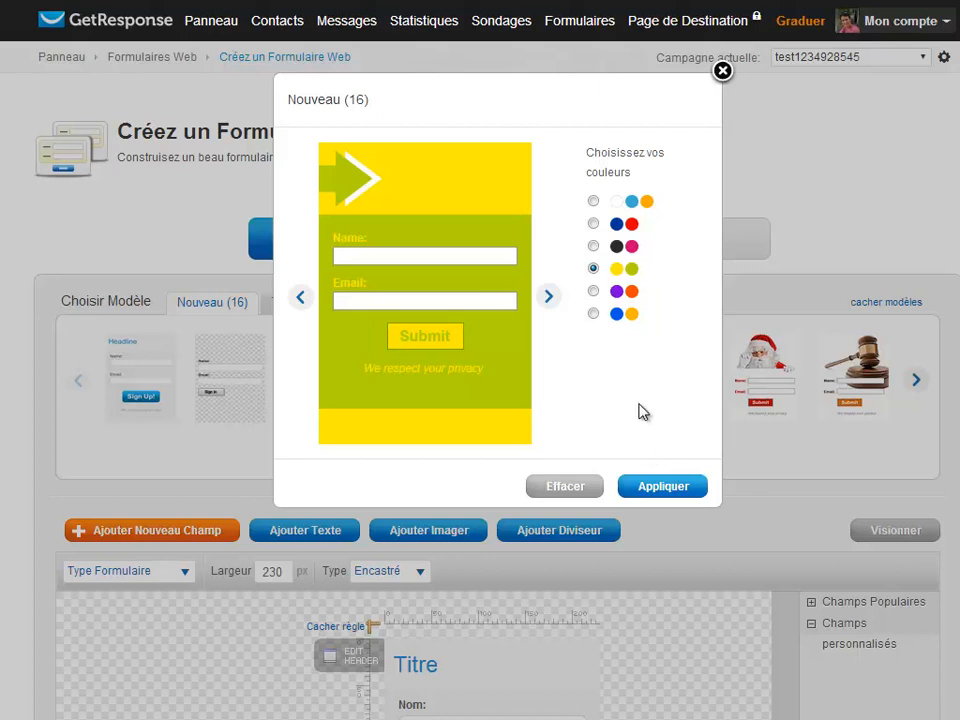
{"action": "left_click", "coordinate": [594, 315]}
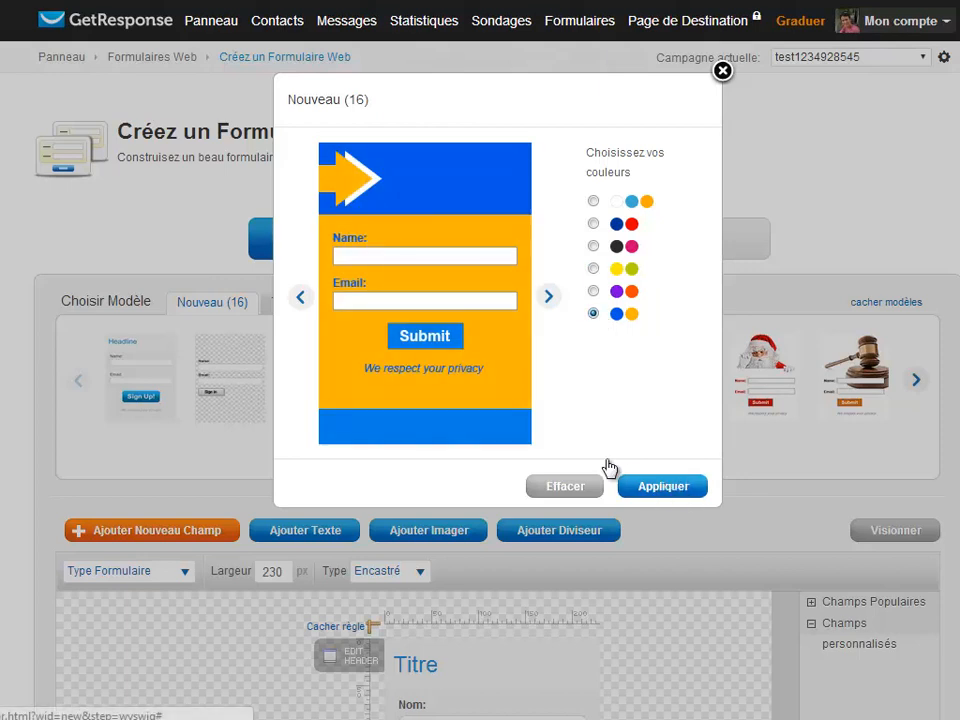
{"action": "left_click", "coordinate": [665, 486]}
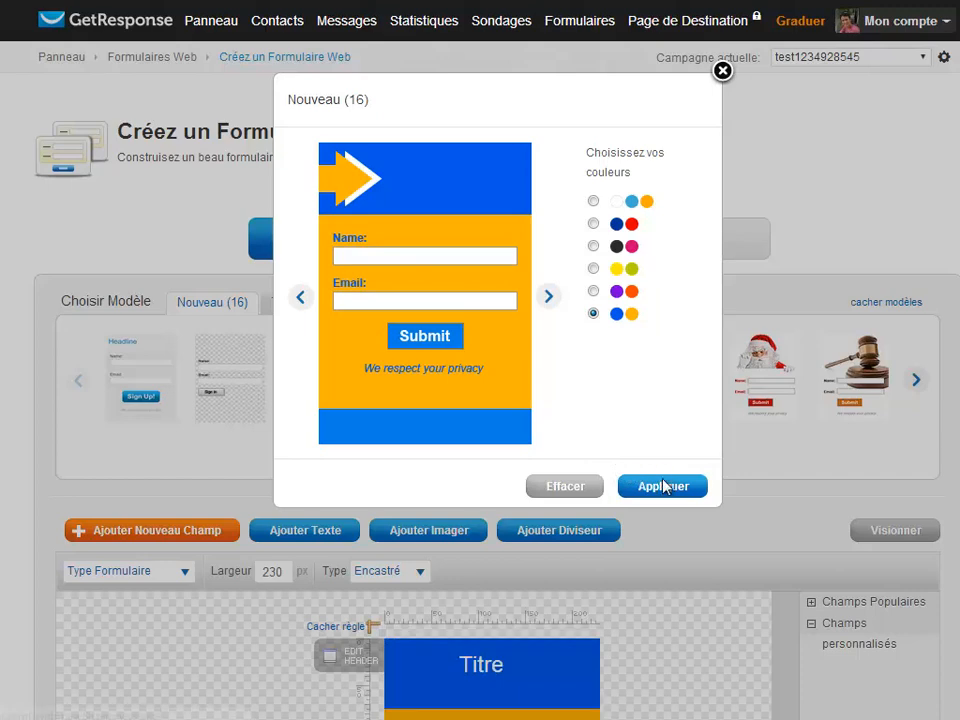
Toggle the Tête header off and back on, keeping the Titre header
{"action": "scroll", "coordinate": [664, 499], "scroll_direction": "down", "scroll_amount": 3}
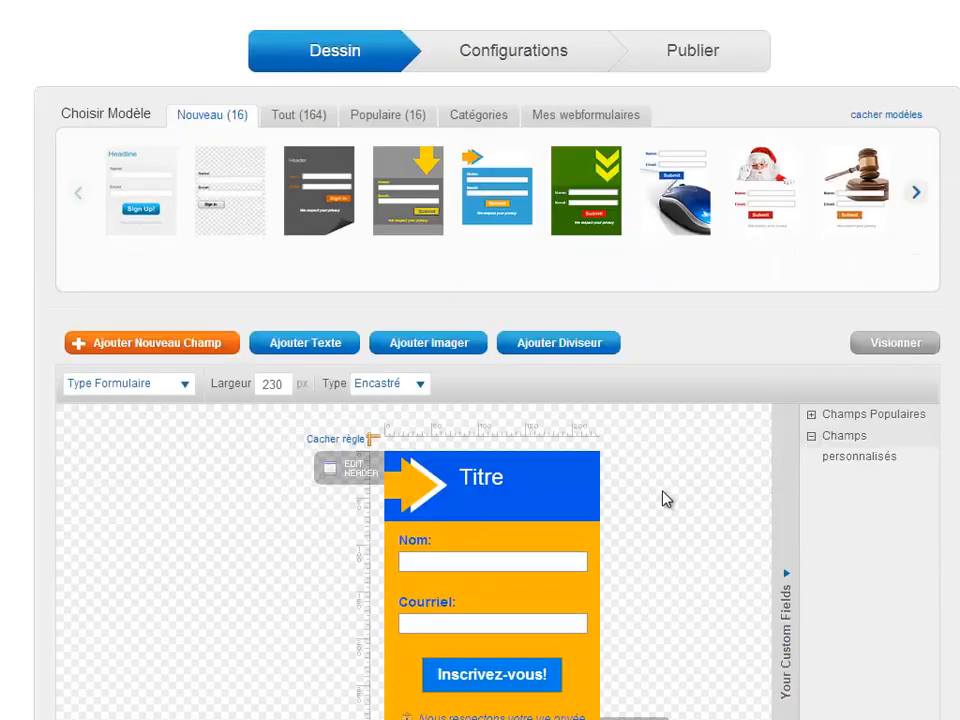
{"action": "scroll", "coordinate": [665, 499], "scroll_direction": "down", "scroll_amount": 3}
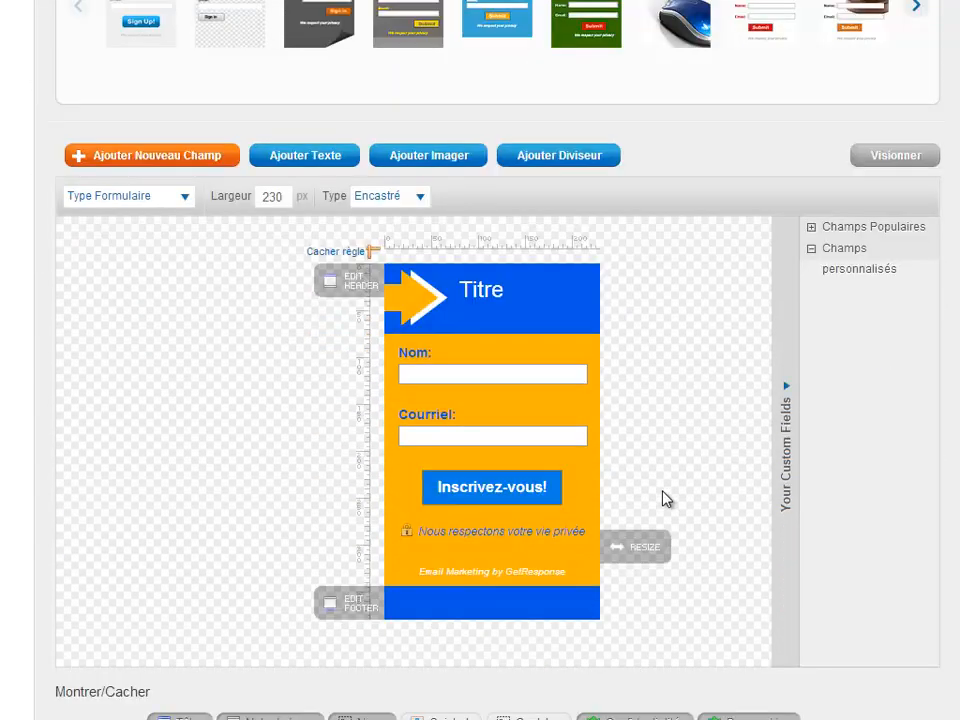
{"action": "scroll", "coordinate": [666, 497], "scroll_direction": "down", "scroll_amount": 2}
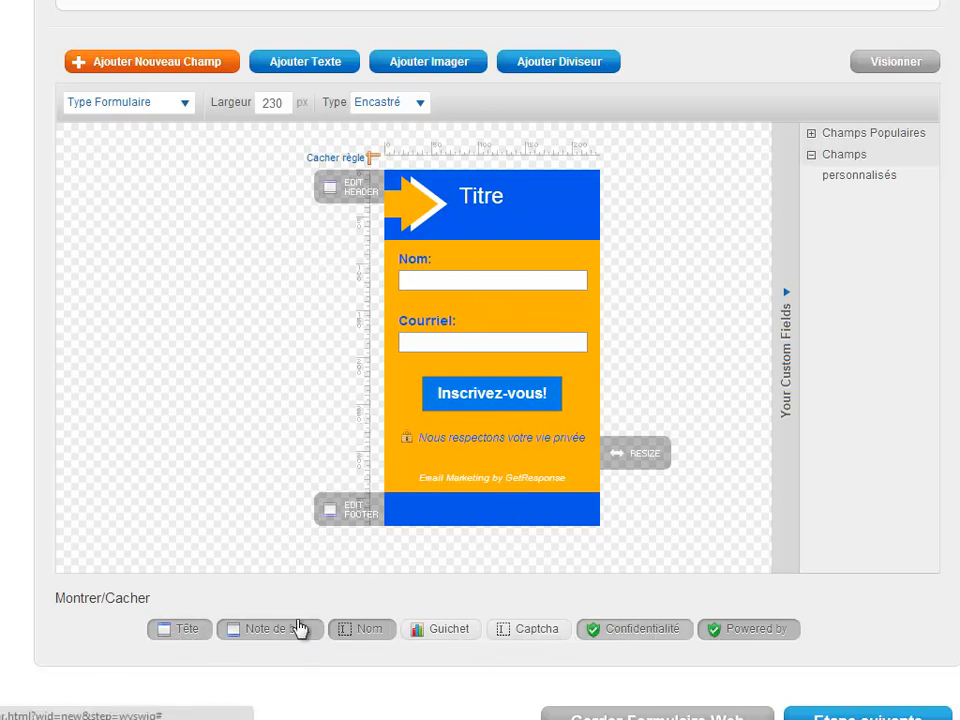
{"action": "left_click", "coordinate": [188, 634]}
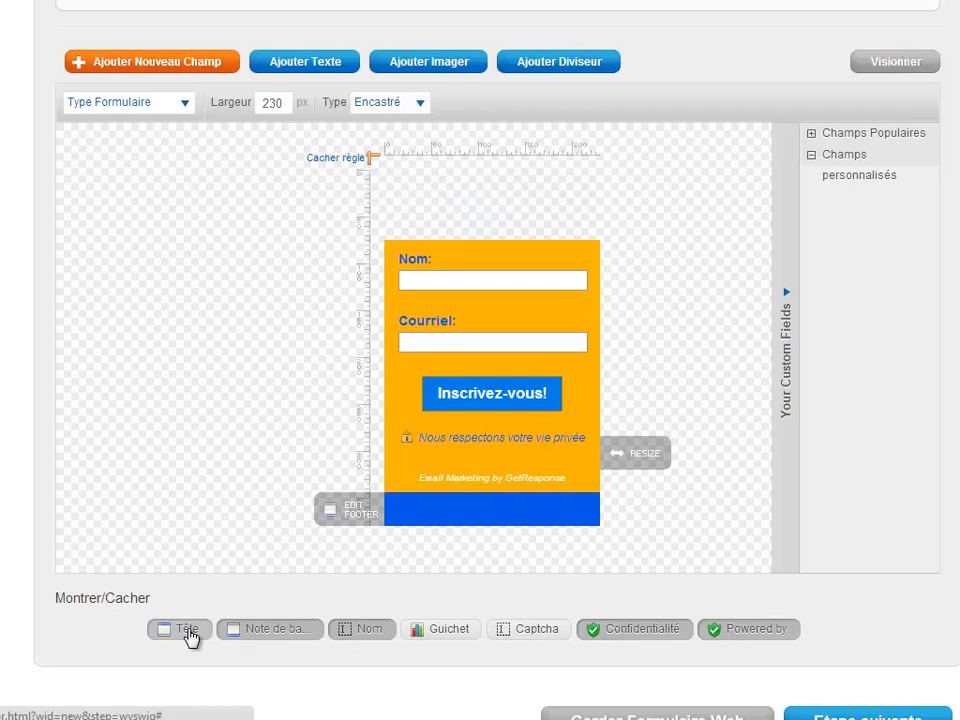
{"action": "scroll", "coordinate": [223, 602], "scroll_direction": "down", "scroll_amount": 1}
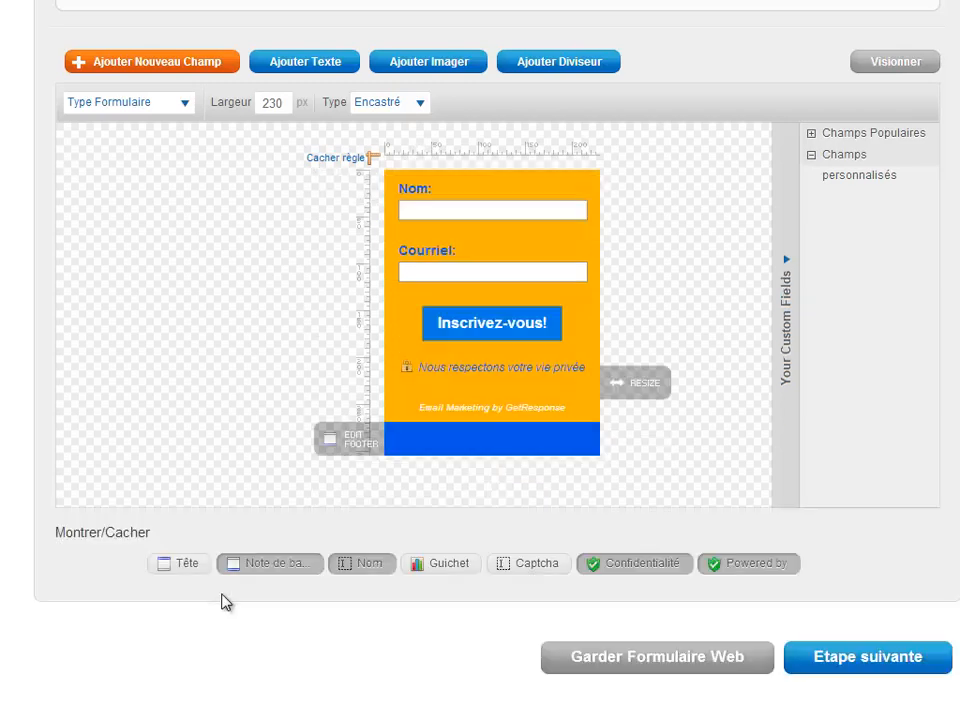
{"action": "scroll", "coordinate": [209, 588], "scroll_direction": "up", "scroll_amount": 1}
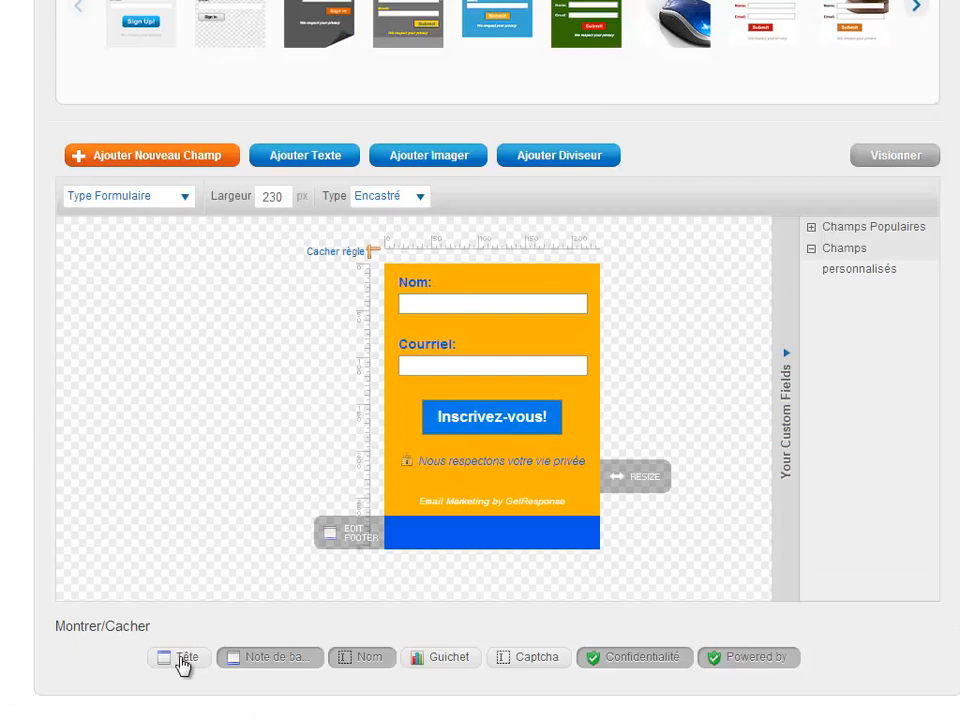
{"action": "left_click", "coordinate": [184, 660]}
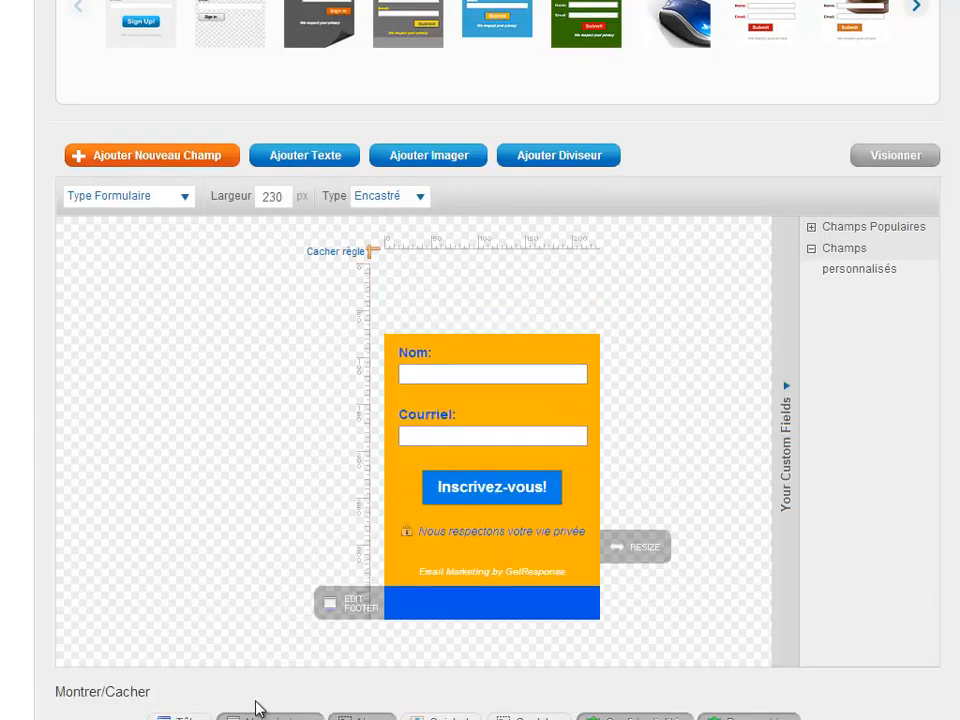
Add a captcha block below the signup button, then remove it again
{"action": "scroll", "coordinate": [256, 706], "scroll_direction": "down", "scroll_amount": 1}
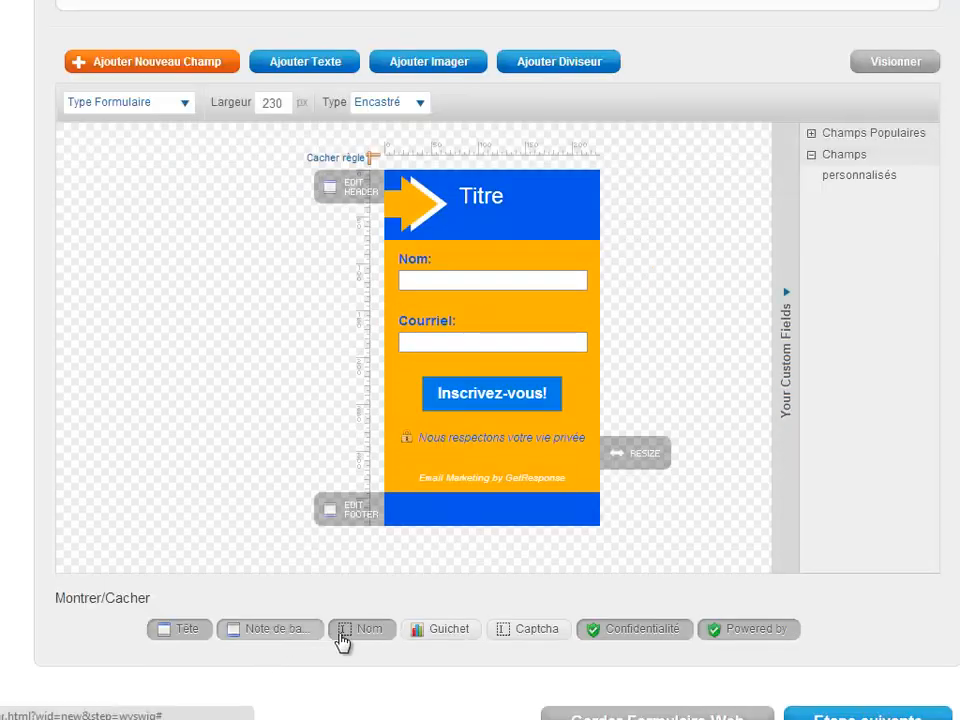
{"action": "left_click", "coordinate": [522, 639]}
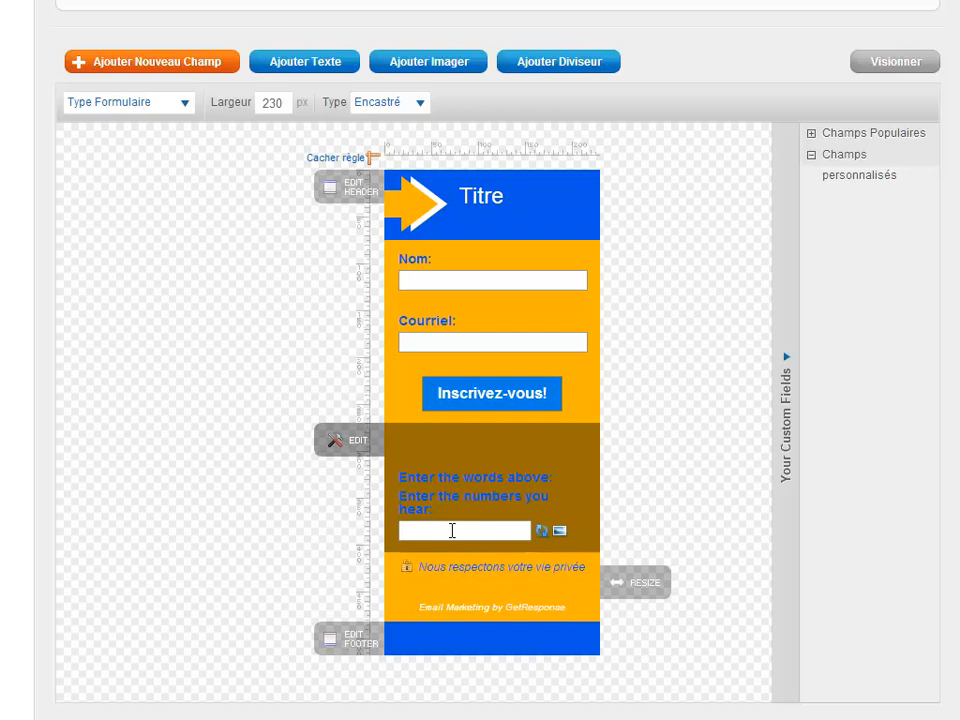
{"action": "left_click", "coordinate": [398, 534]}
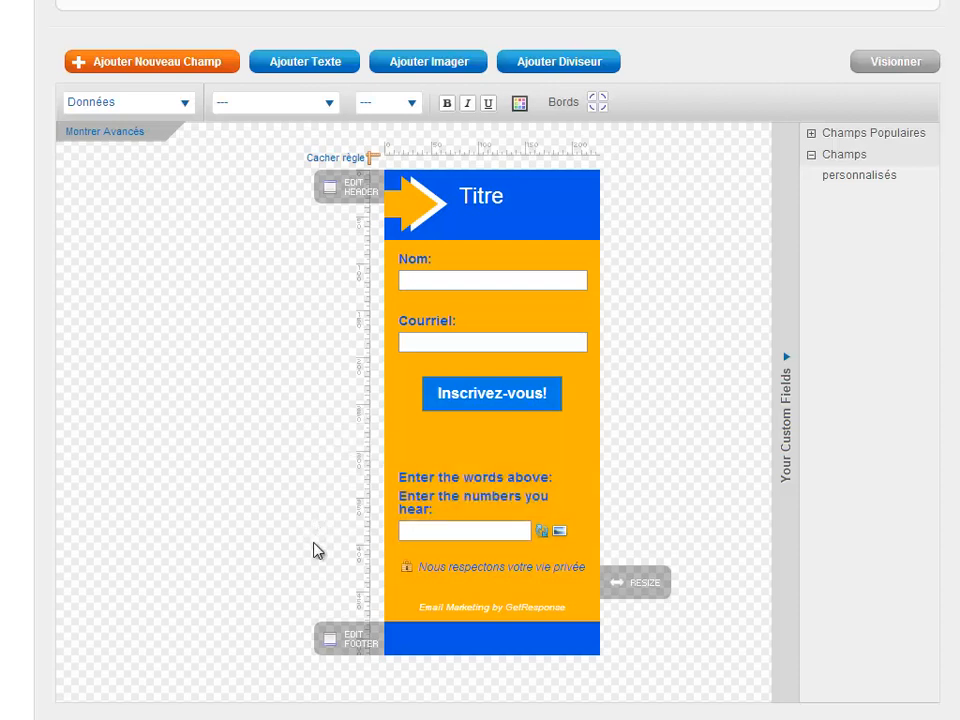
{"action": "scroll", "coordinate": [313, 549], "scroll_direction": "down", "scroll_amount": 1}
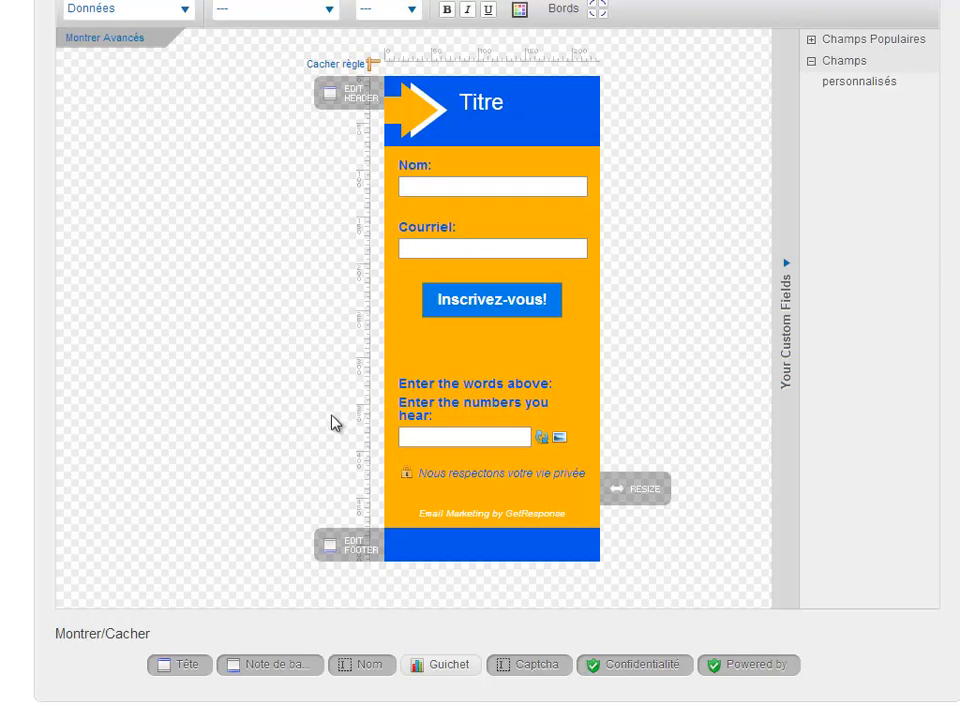
{"action": "left_click", "coordinate": [511, 667]}
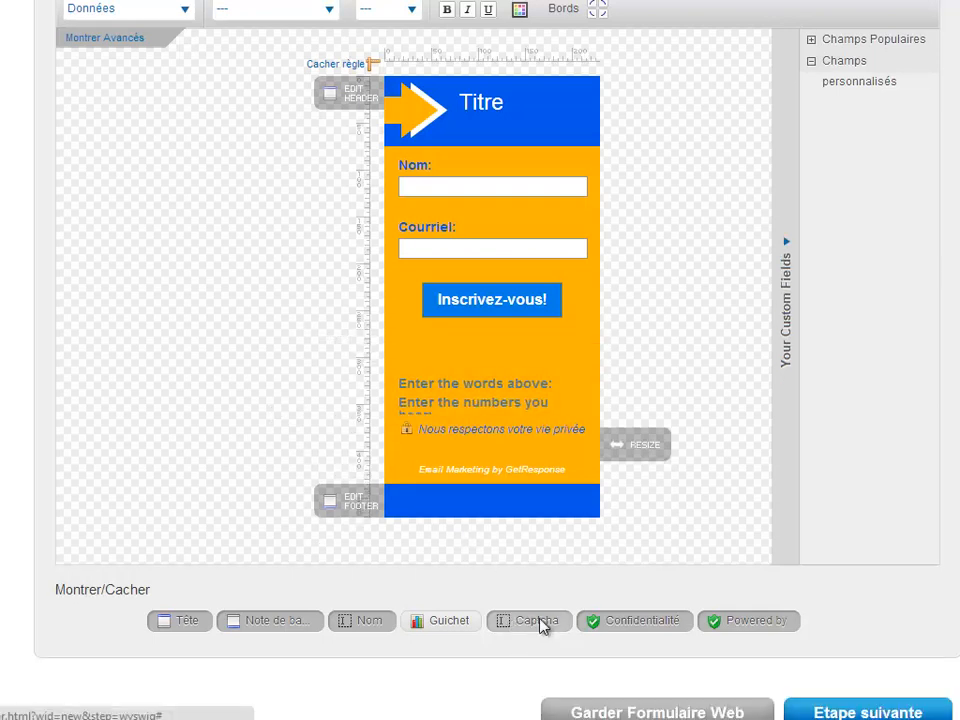
Hide the 'Email Marketing by GetResponse' credit and the blue footer bar
{"action": "scroll", "coordinate": [525, 556], "scroll_direction": "up", "scroll_amount": 2}
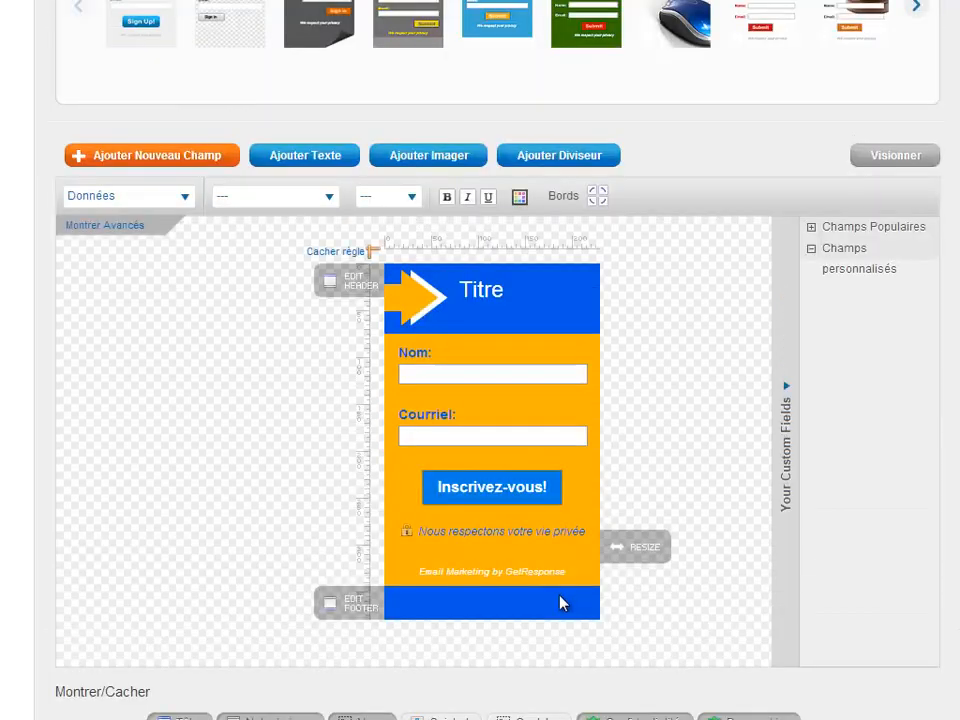
{"action": "scroll", "coordinate": [664, 677], "scroll_direction": "down", "scroll_amount": 1}
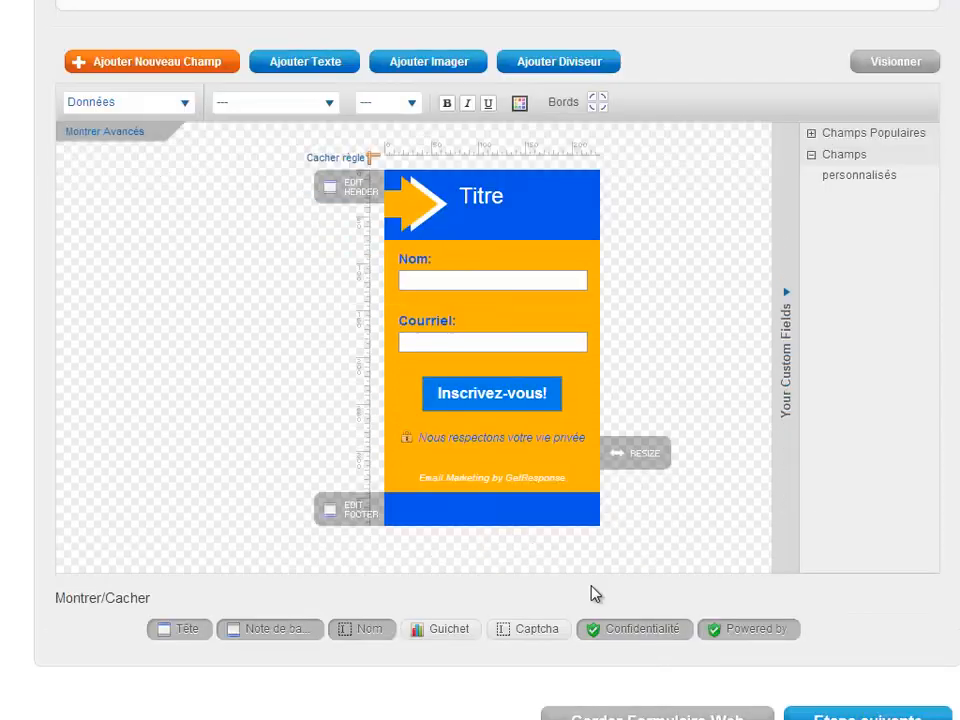
{"action": "left_click", "coordinate": [727, 631]}
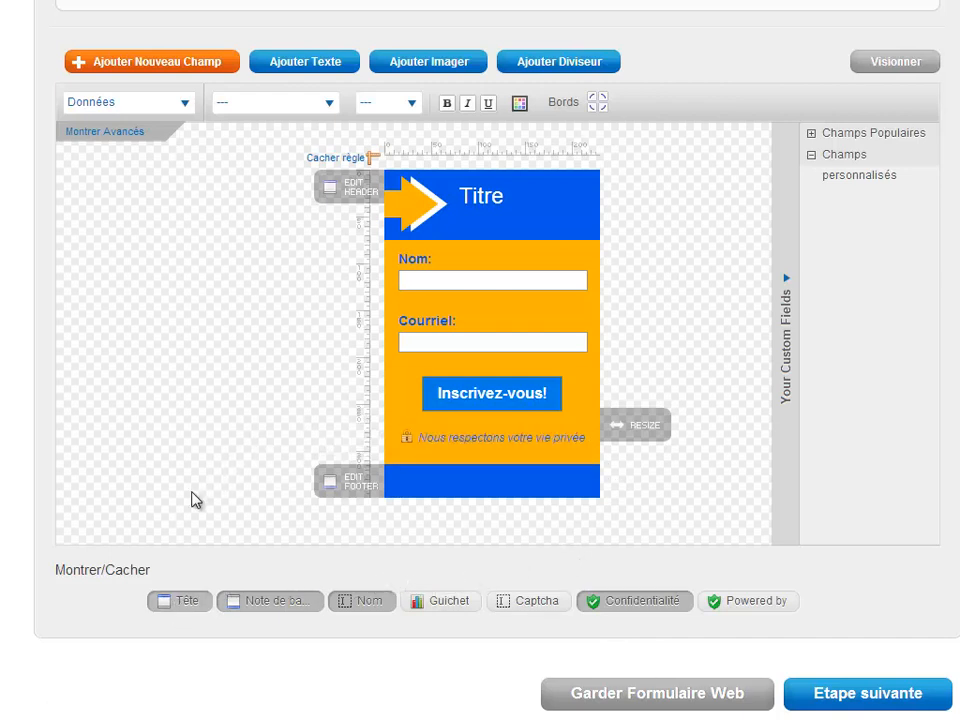
{"action": "left_click", "coordinate": [264, 604]}
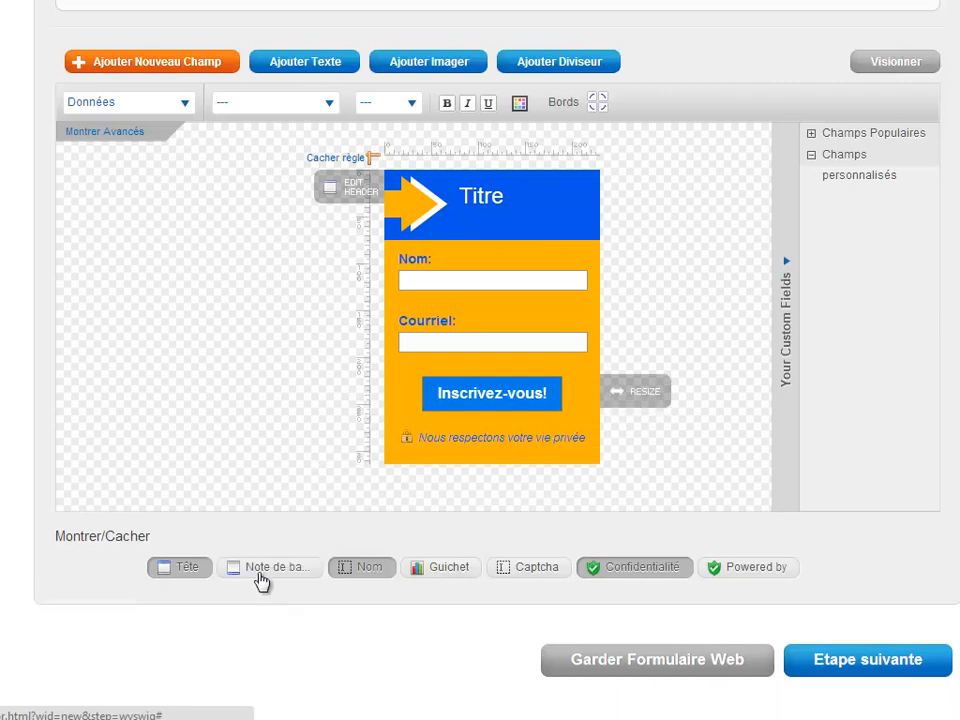
{"action": "scroll", "coordinate": [360, 516], "scroll_direction": "up", "scroll_amount": 1}
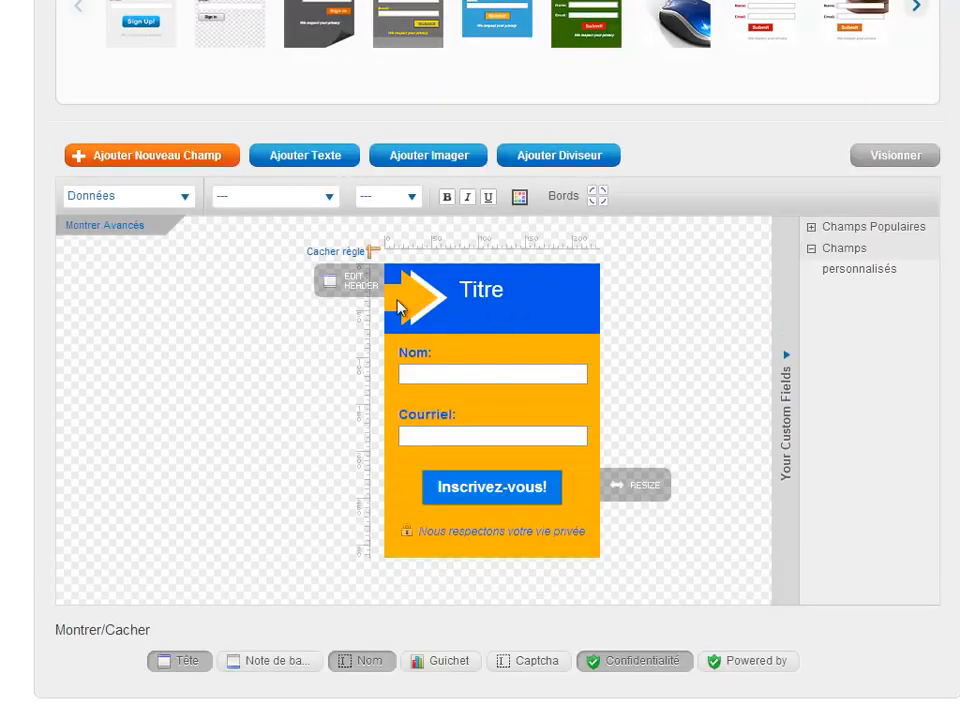
Replace the header 'Titre' with centred text 'Recevez votre Ebook Gratuit maintenant'
{"action": "left_click", "coordinate": [481, 291]}
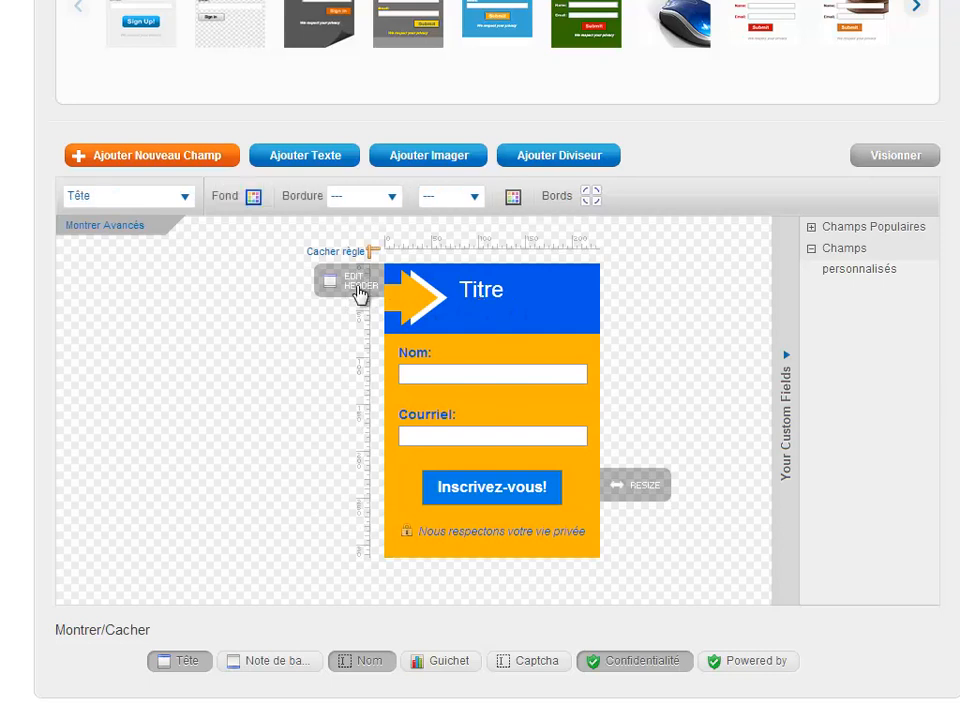
{"action": "left_click", "coordinate": [358, 290]}
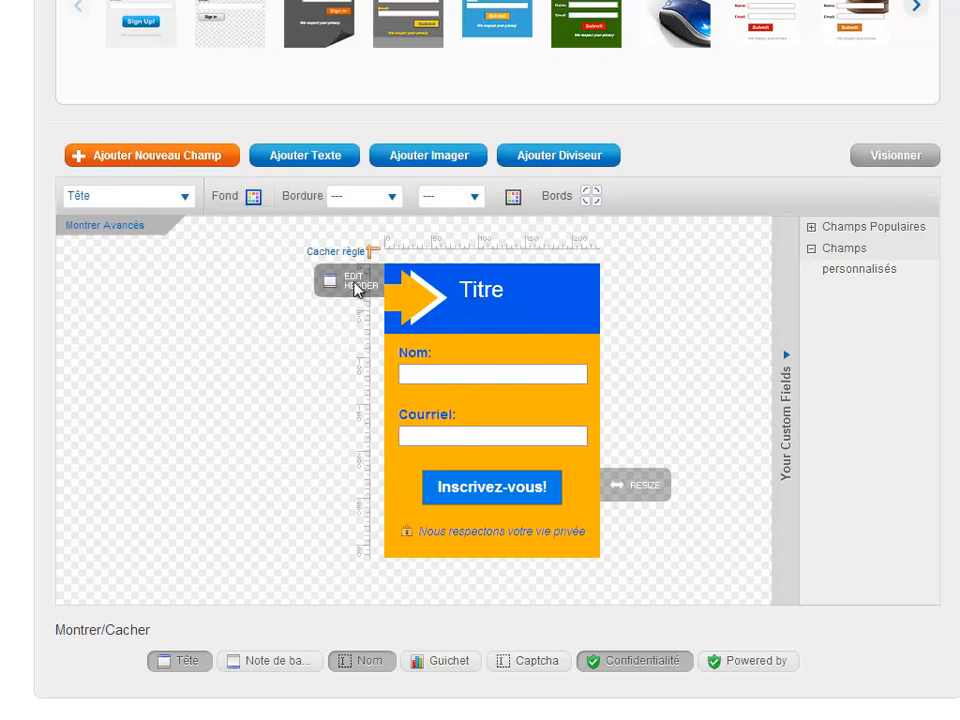
{"action": "left_click", "coordinate": [358, 290]}
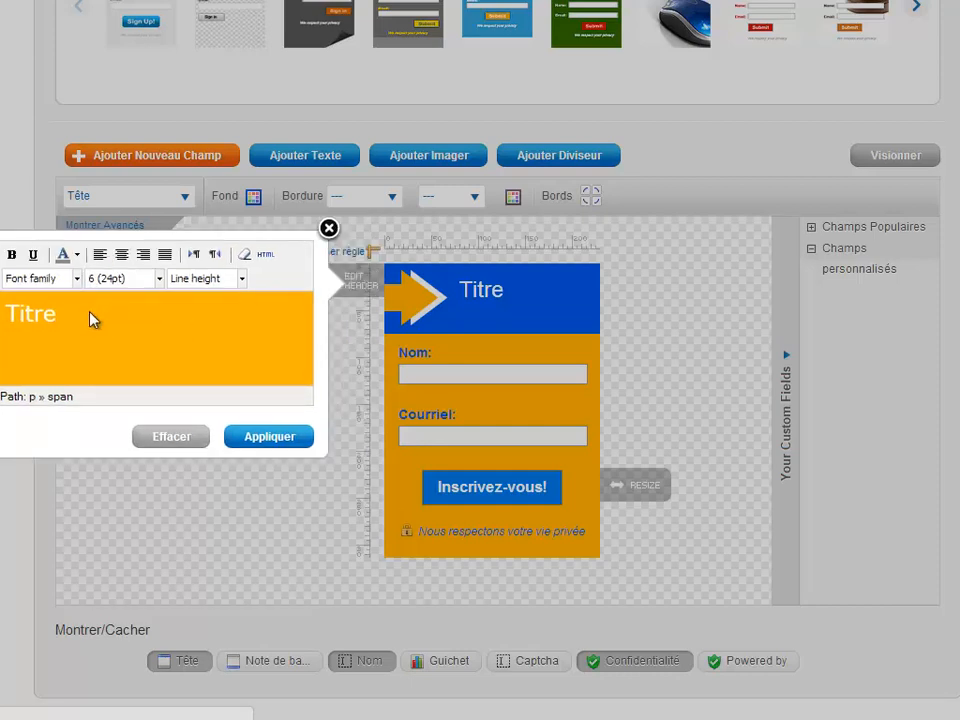
{"action": "key", "text": "ctrl+e"}
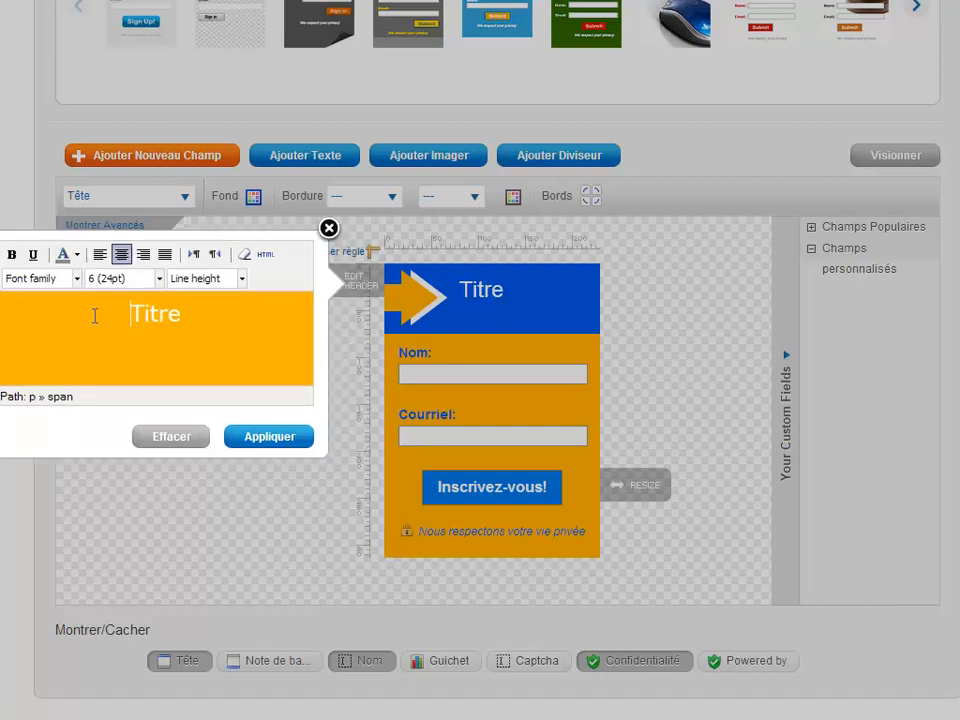
{"action": "double_click", "coordinate": [186, 315]}
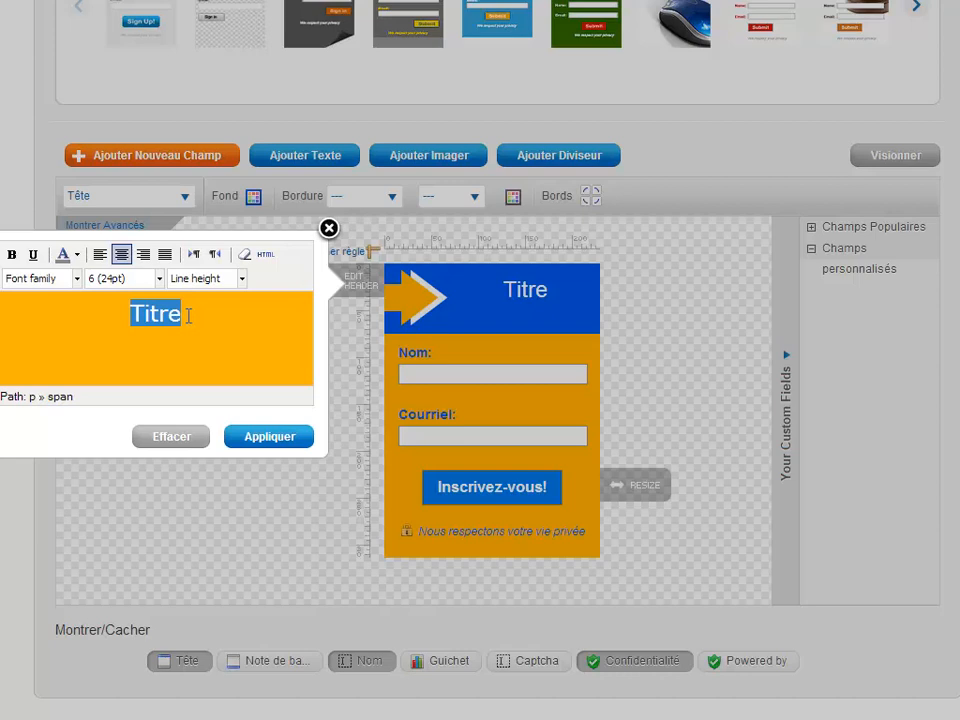
{"action": "type", "text": "Recevez "}
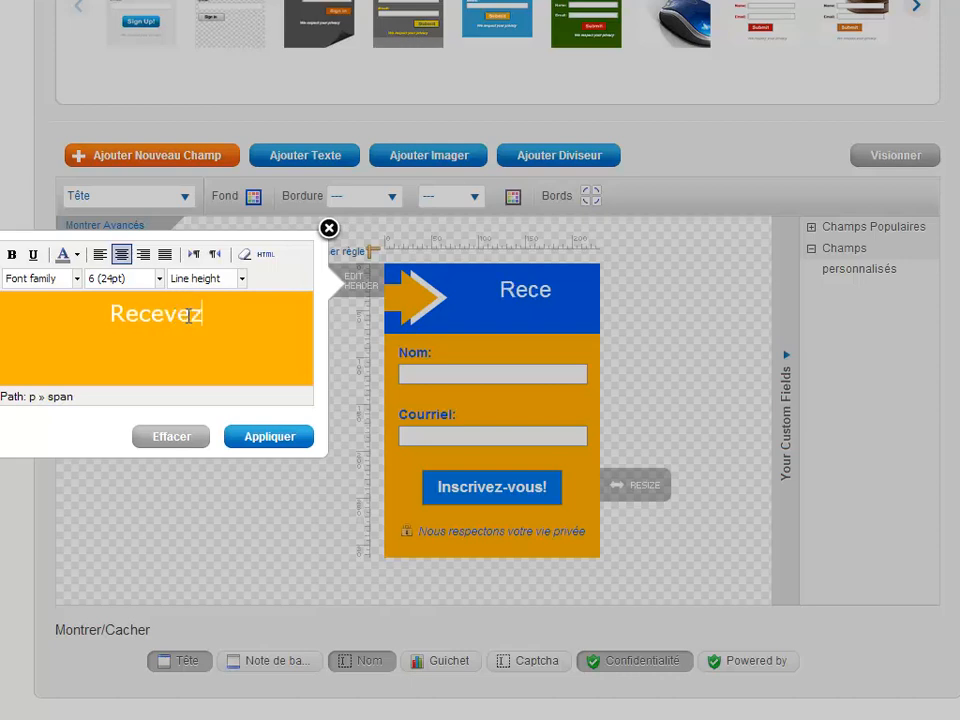
{"action": "type", "text": "votre Eb"}
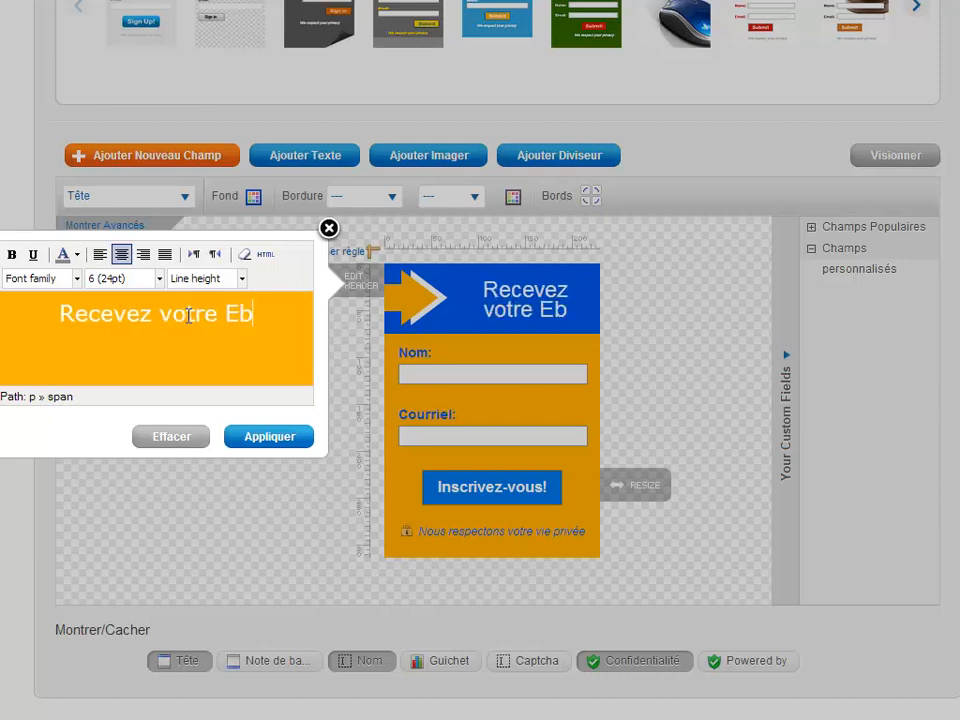
{"action": "type", "text": "ook"}
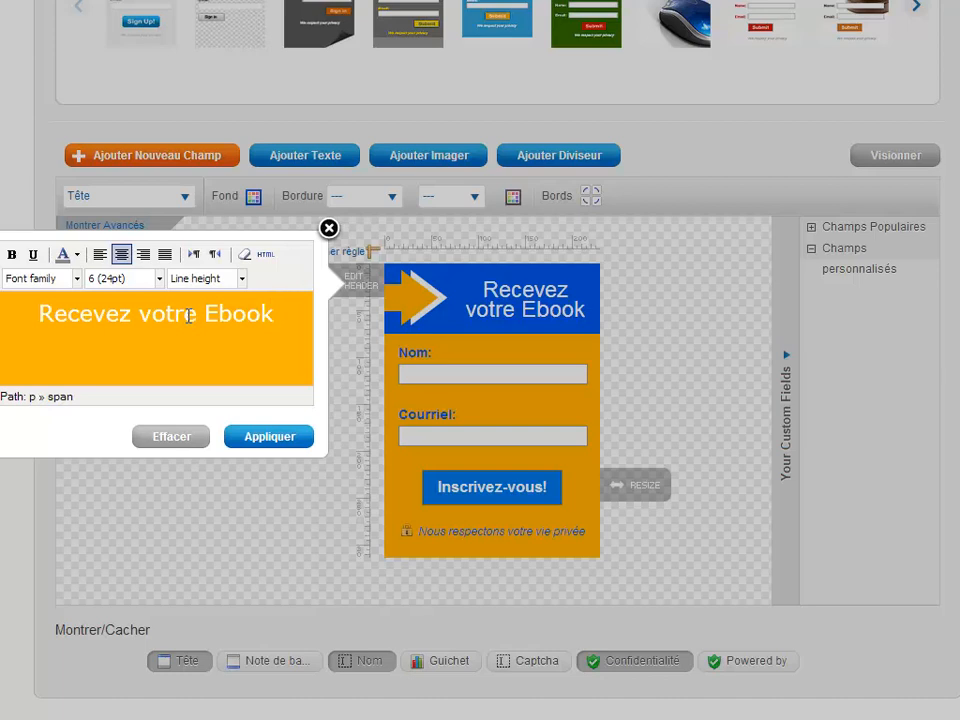
{"action": "type", "text": " Gratuit"}
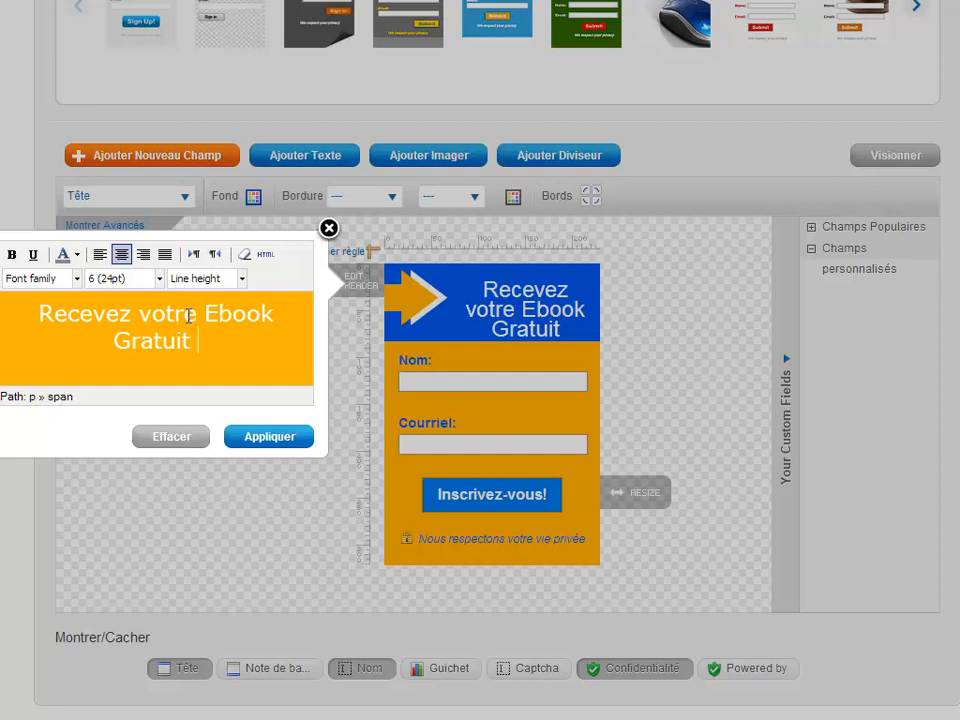
{"action": "type", "text": " maintenant"}
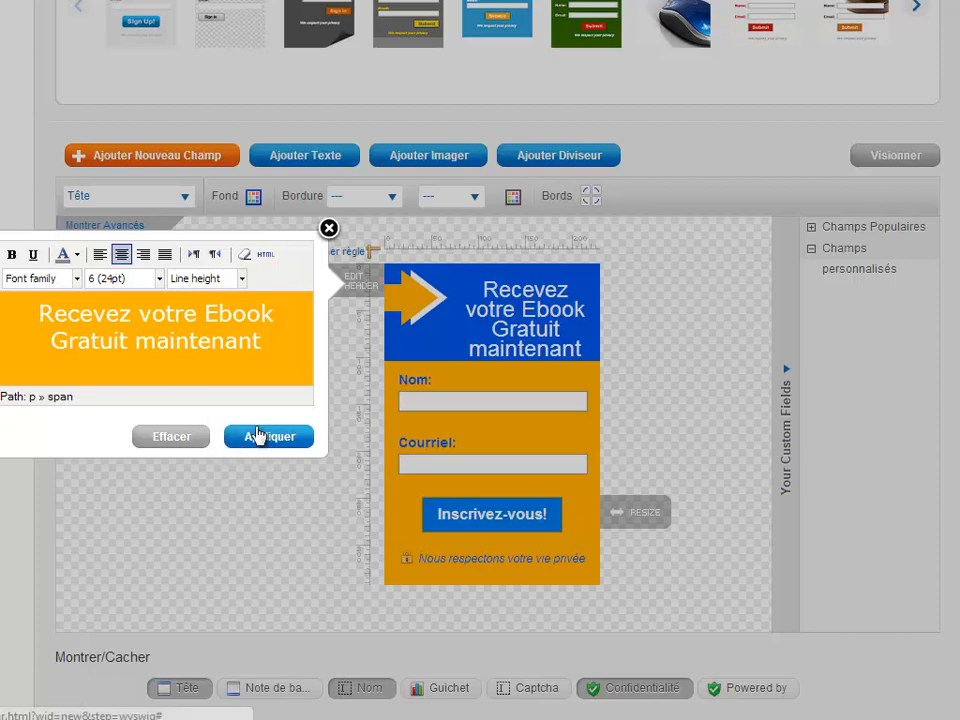
{"action": "left_click", "coordinate": [613, 381]}
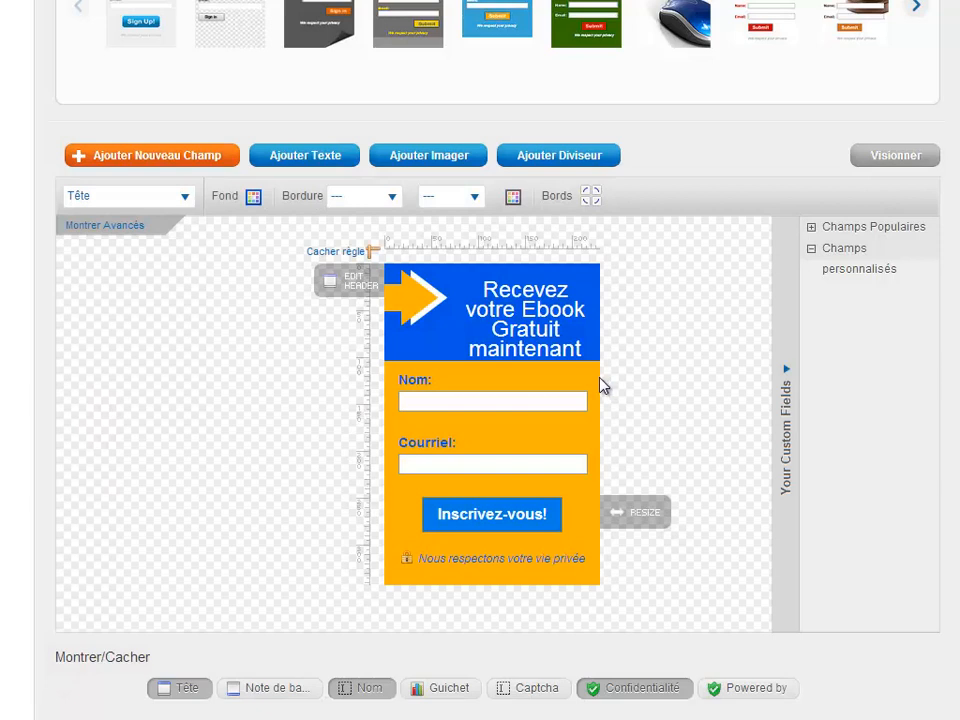
Select the whole form and set its Largeur to 267 px
{"action": "mouse_move", "coordinate": [590, 403]}
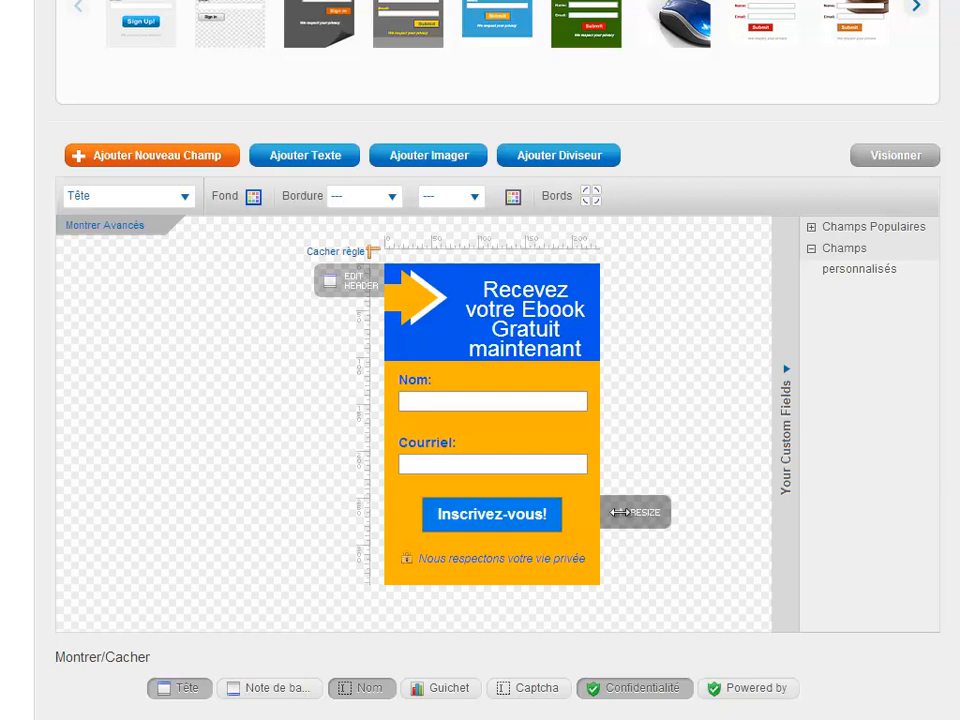
{"action": "left_click", "coordinate": [652, 511]}
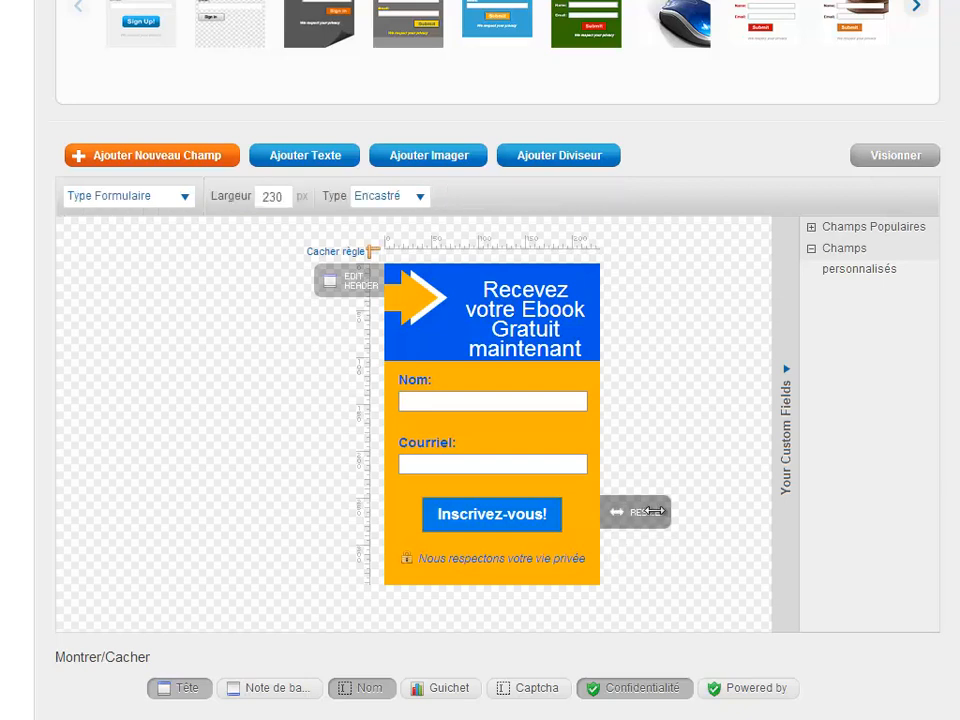
{"action": "left_click_drag", "start_coordinate": [652, 511], "coordinate": [654, 511]}
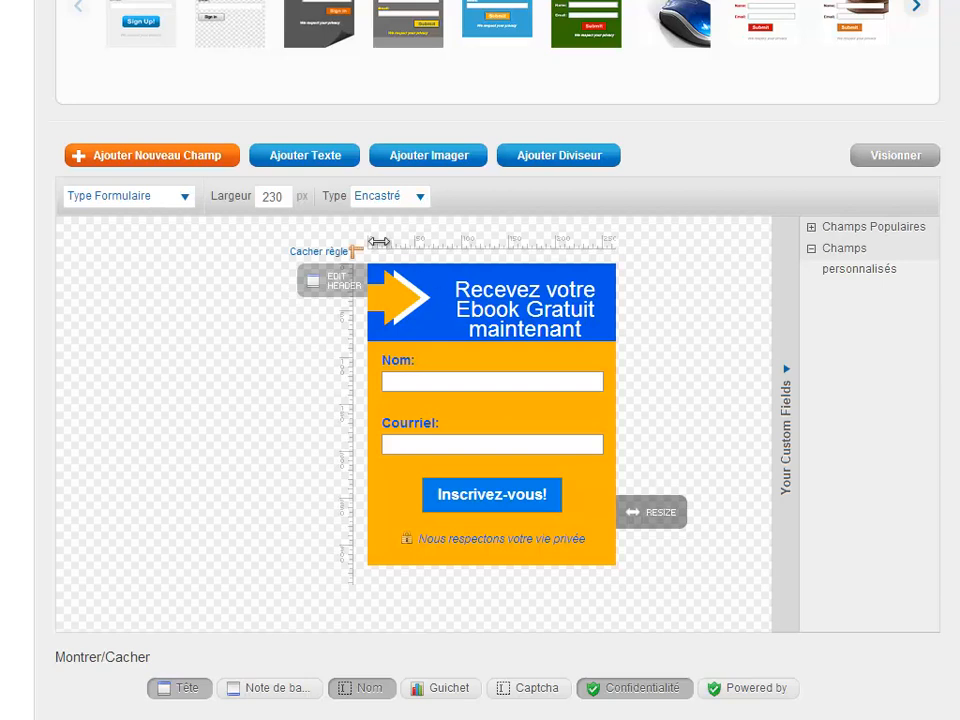
{"action": "double_click", "coordinate": [274, 197]}
{"action": "type", "text": "267"}
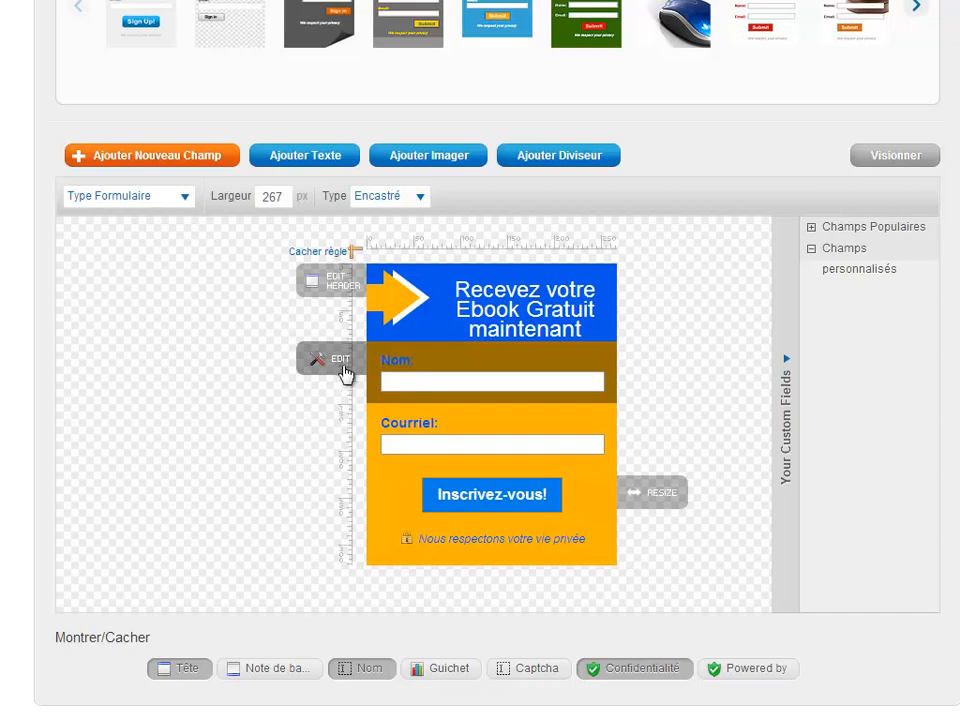
Replace the second field's Etiquette text Courriel with 'Adresse Email' and apply
{"action": "left_click", "coordinate": [366, 427]}
{"action": "left_click", "coordinate": [407, 428]}
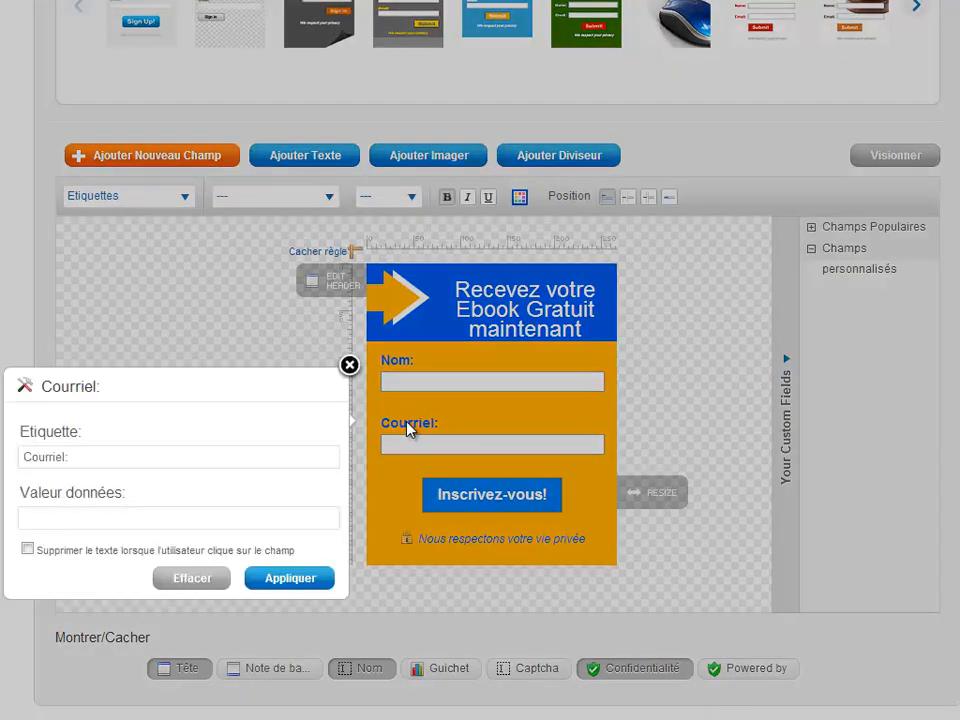
{"action": "left_click", "coordinate": [68, 458]}
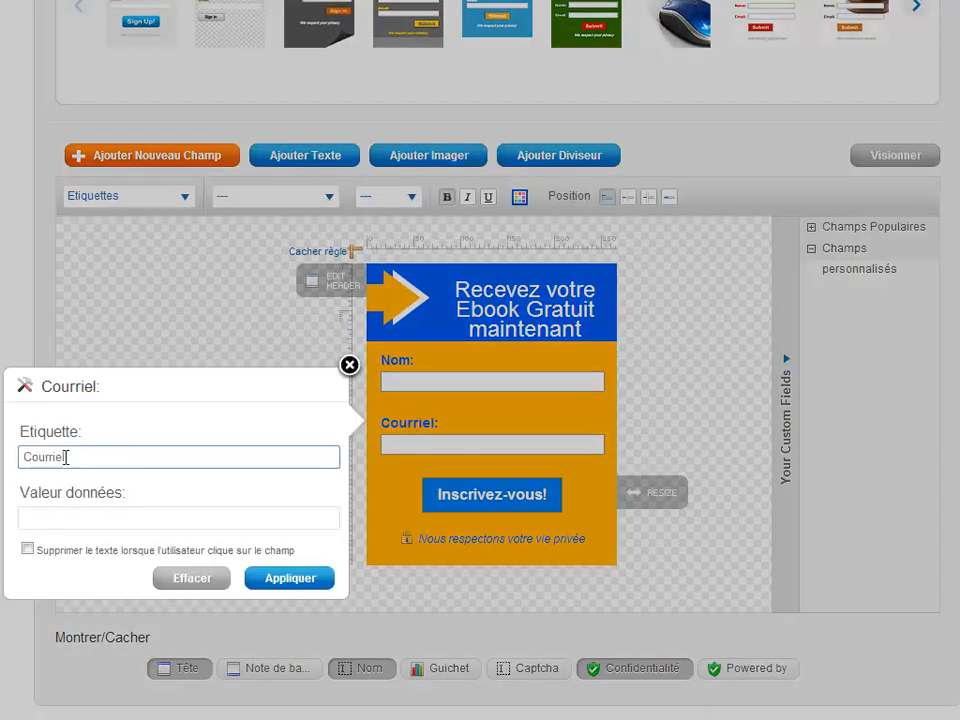
{"action": "left_click_drag", "start_coordinate": [66, 457], "coordinate": [20, 466]}
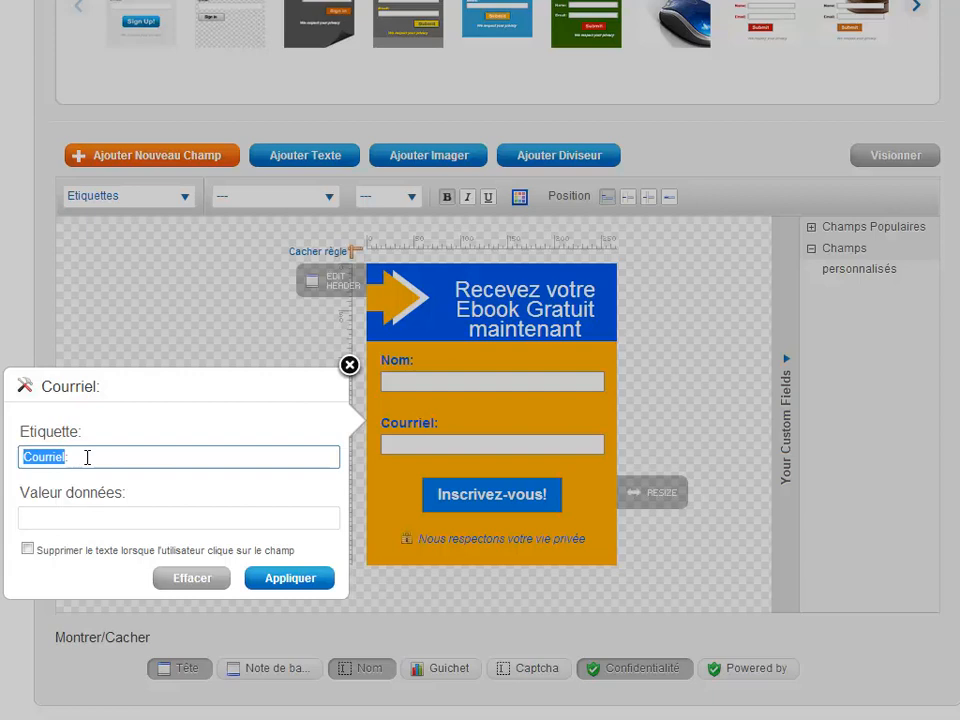
{"action": "type", "text": "E"}
{"action": "key", "text": "BackSpace"}
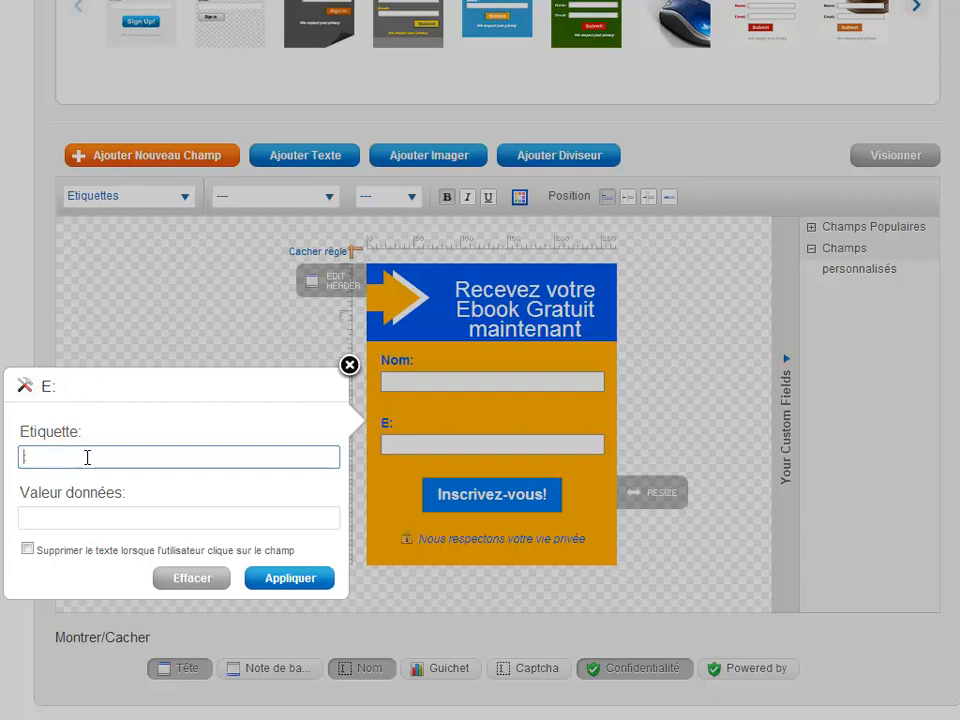
{"action": "type", "text": "Adresse Email:"}
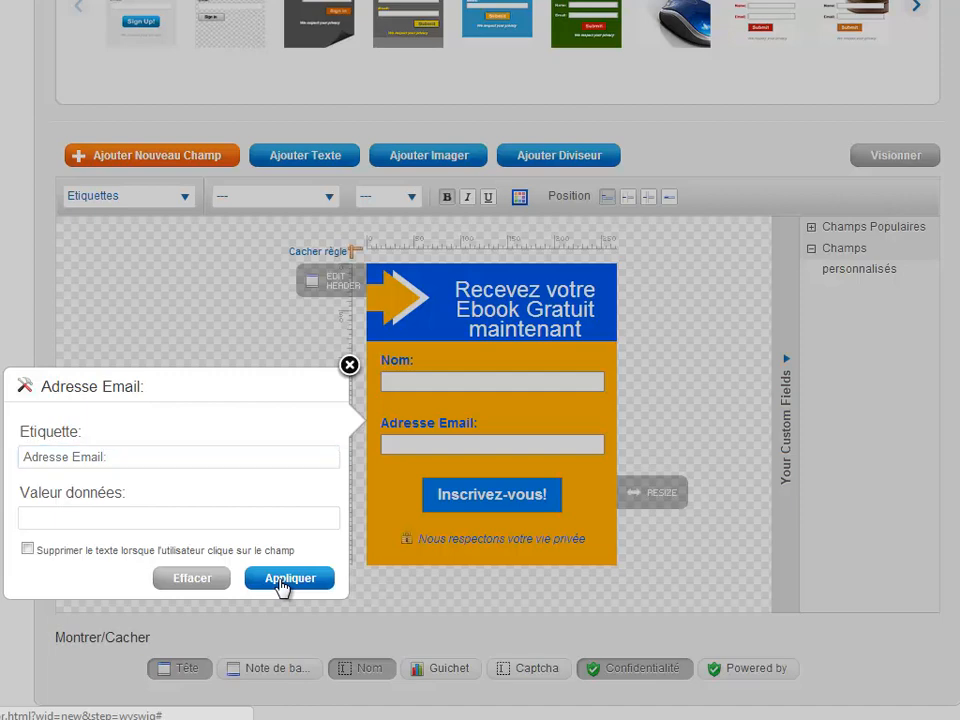
{"action": "left_click", "coordinate": [283, 580]}
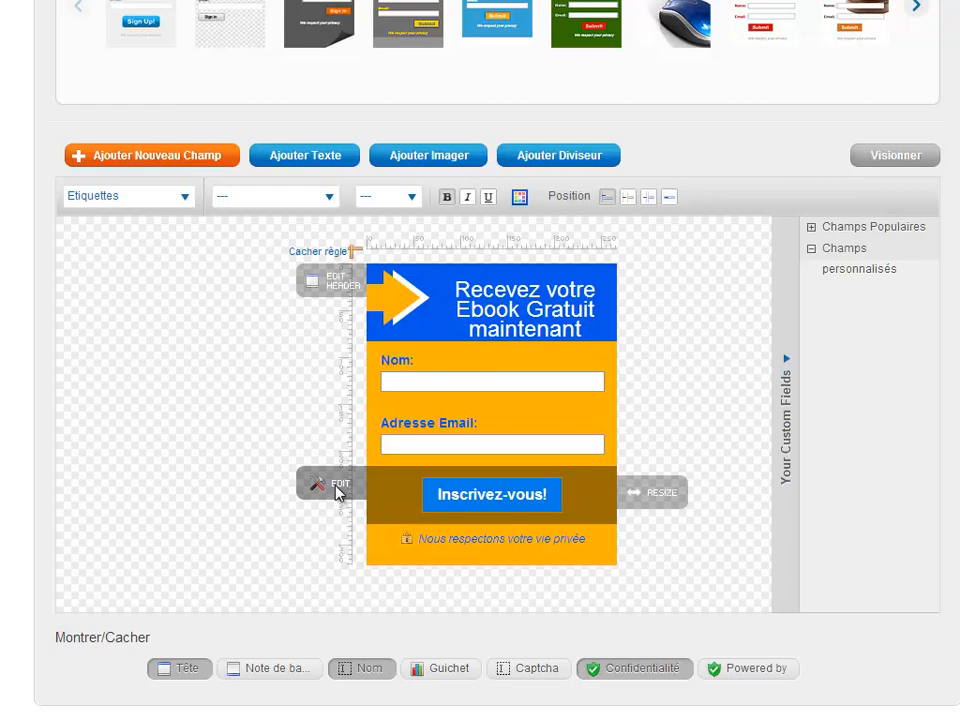
Change the submit button label from 'Inscrivez-vous!' to 'Télécharger maintenant!' and apply it
{"action": "left_click", "coordinate": [337, 491]}
{"action": "left_click", "coordinate": [111, 518]}
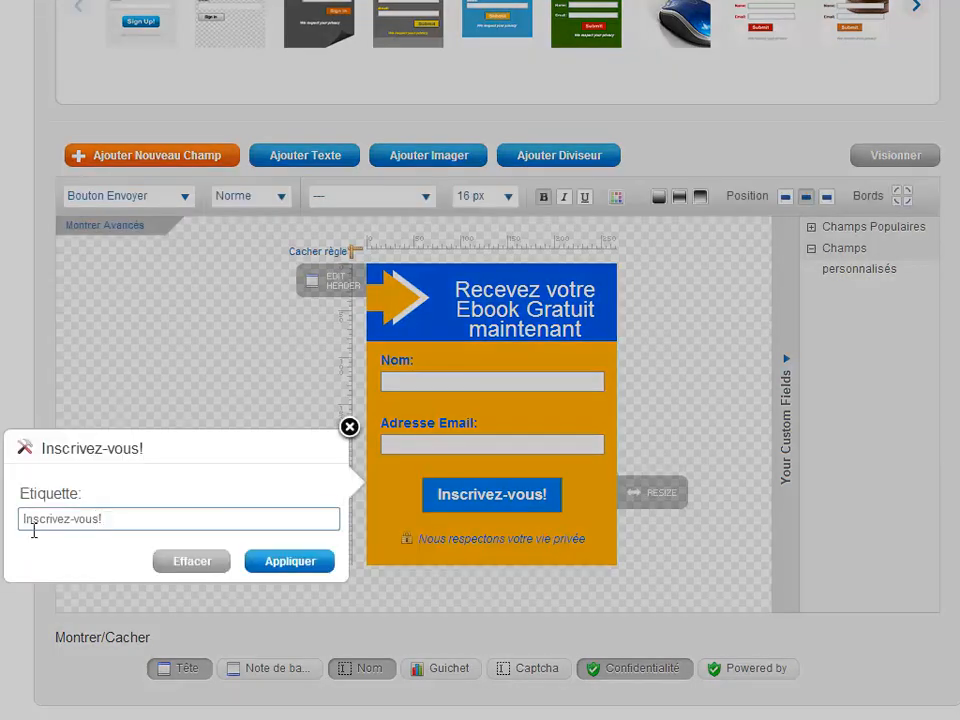
{"action": "left_click_drag", "start_coordinate": [34, 531], "coordinate": [18, 531]}
{"action": "type", "text": "Télécharger"}
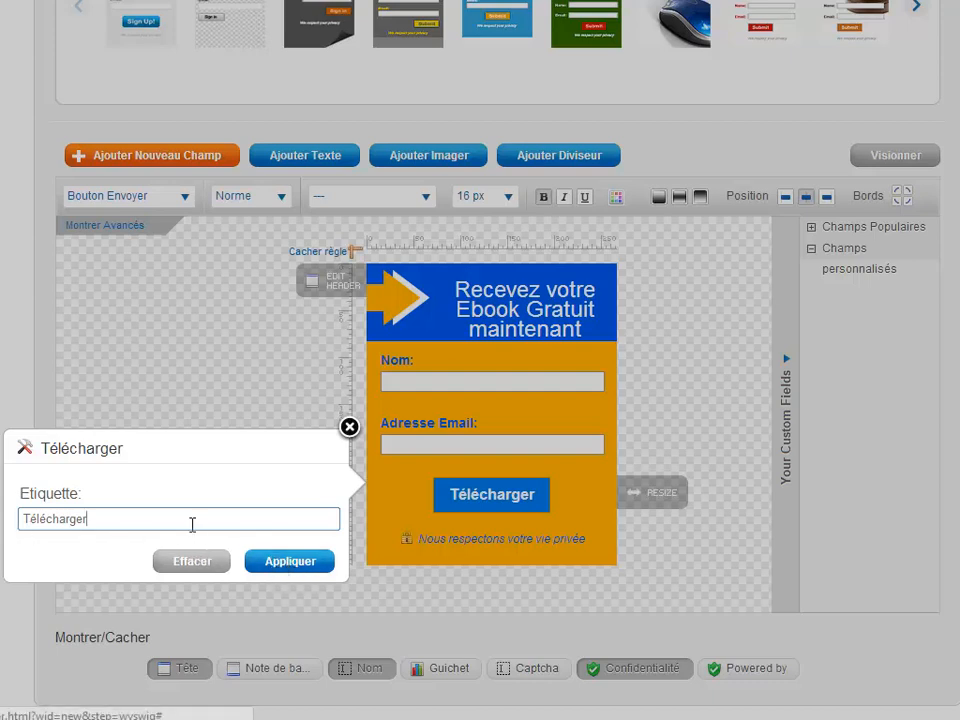
{"action": "type", "text": "maintenant!"}
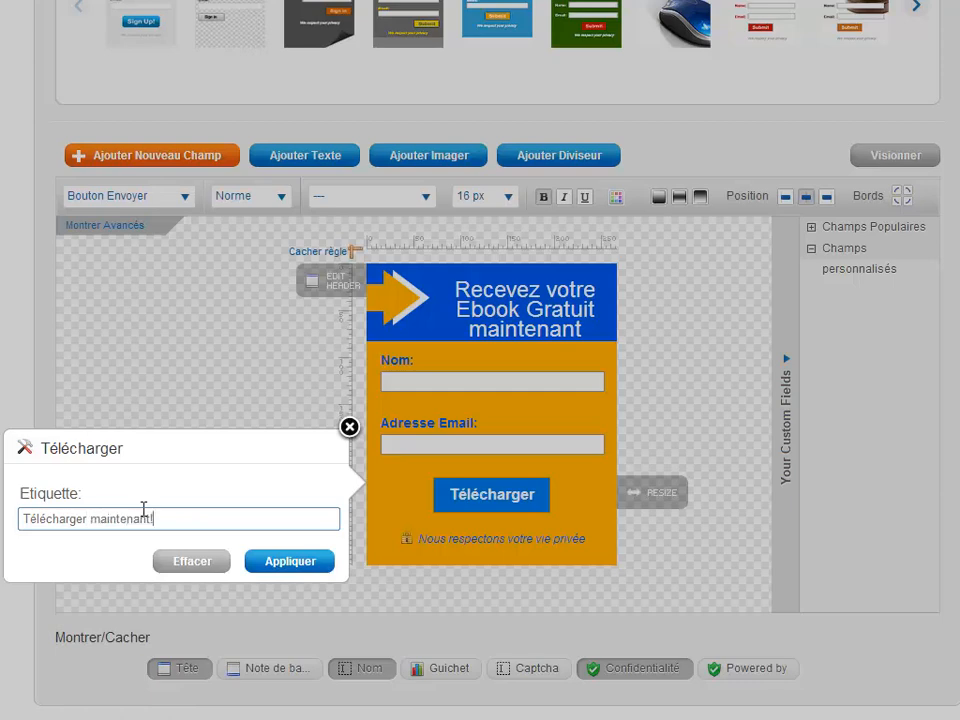
{"action": "left_click", "coordinate": [269, 563]}
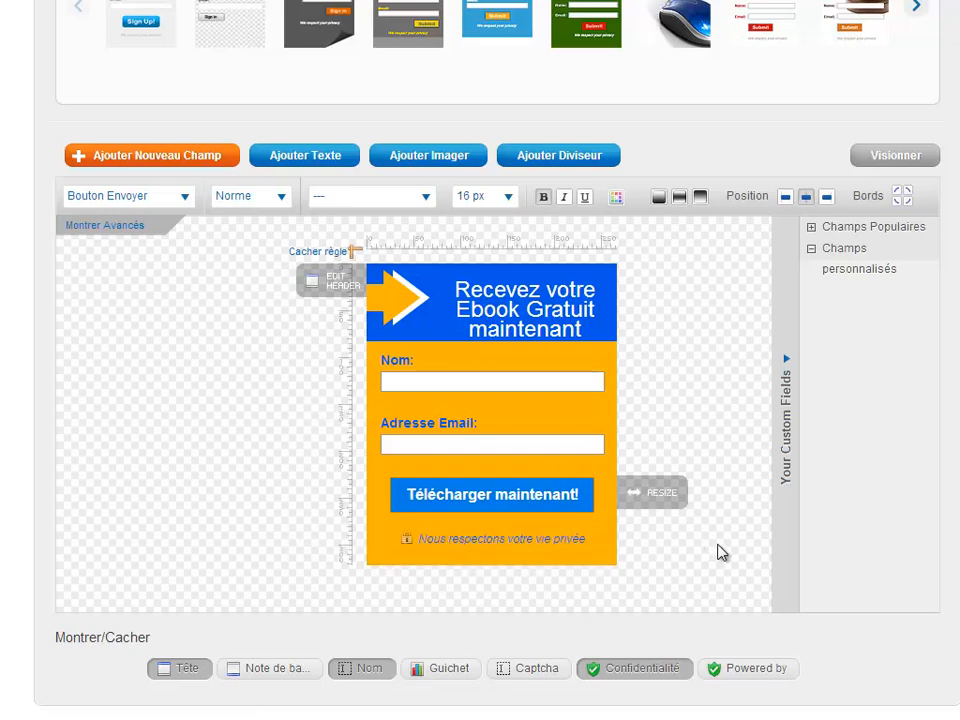
{"action": "scroll", "coordinate": [722, 553], "scroll_direction": "up", "scroll_amount": 1}
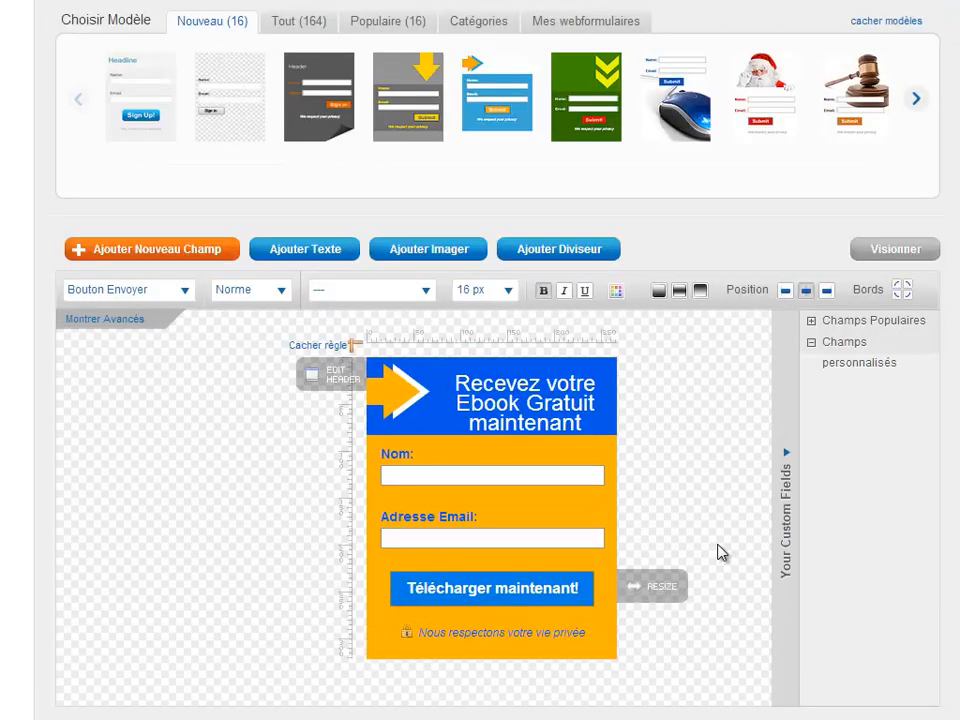
{"action": "scroll", "coordinate": [722, 553], "scroll_direction": "up", "scroll_amount": 2}
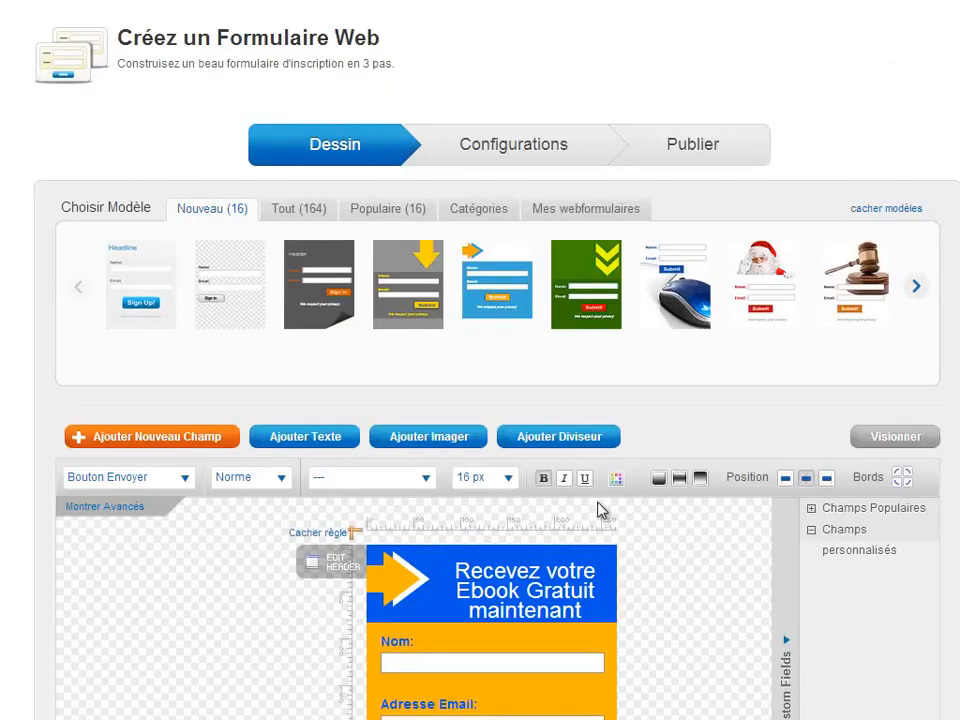
{"action": "scroll", "coordinate": [614, 556], "scroll_direction": "down", "scroll_amount": 3}
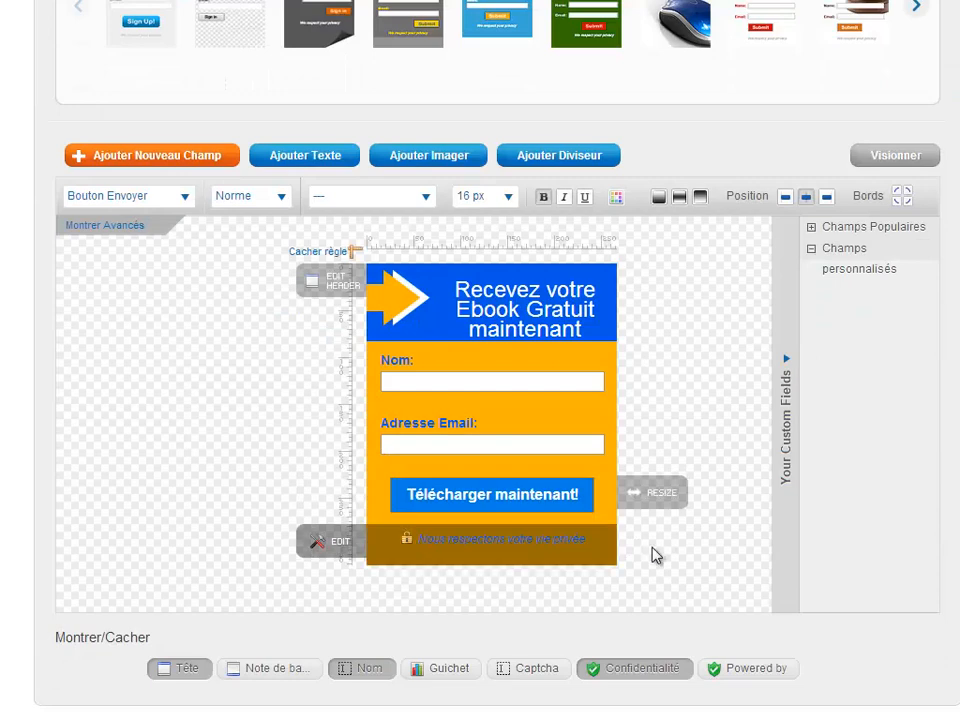
{"action": "scroll", "coordinate": [653, 555], "scroll_direction": "down", "scroll_amount": 3}
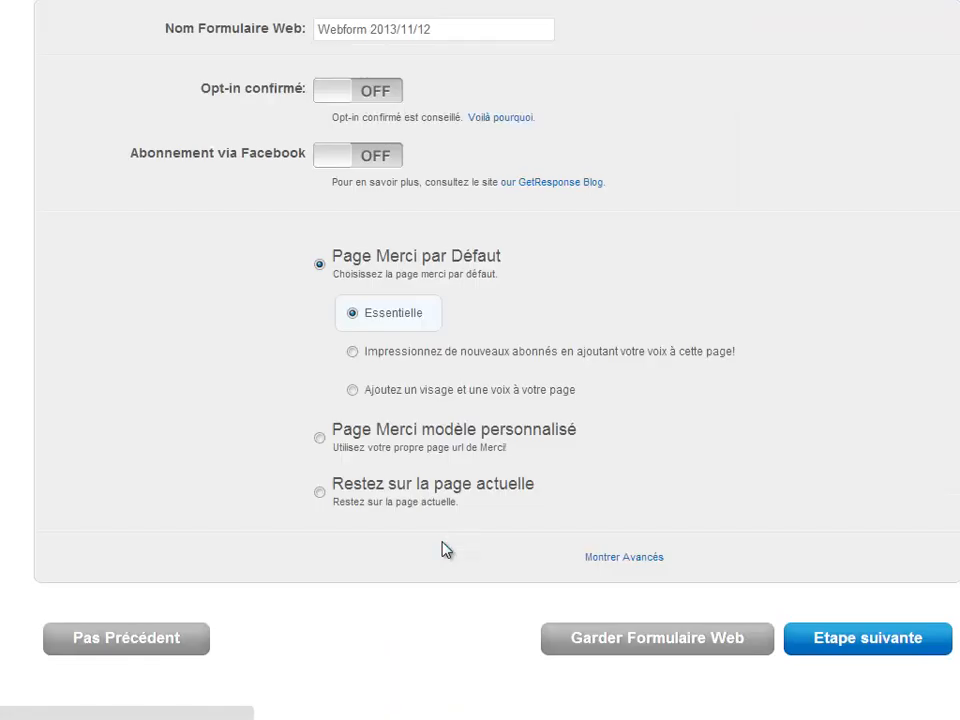
Replace the default 'Webform 2013/11/12' name with 'Formulaire Test1'
{"action": "scroll", "coordinate": [446, 550], "scroll_direction": "up", "scroll_amount": 3}
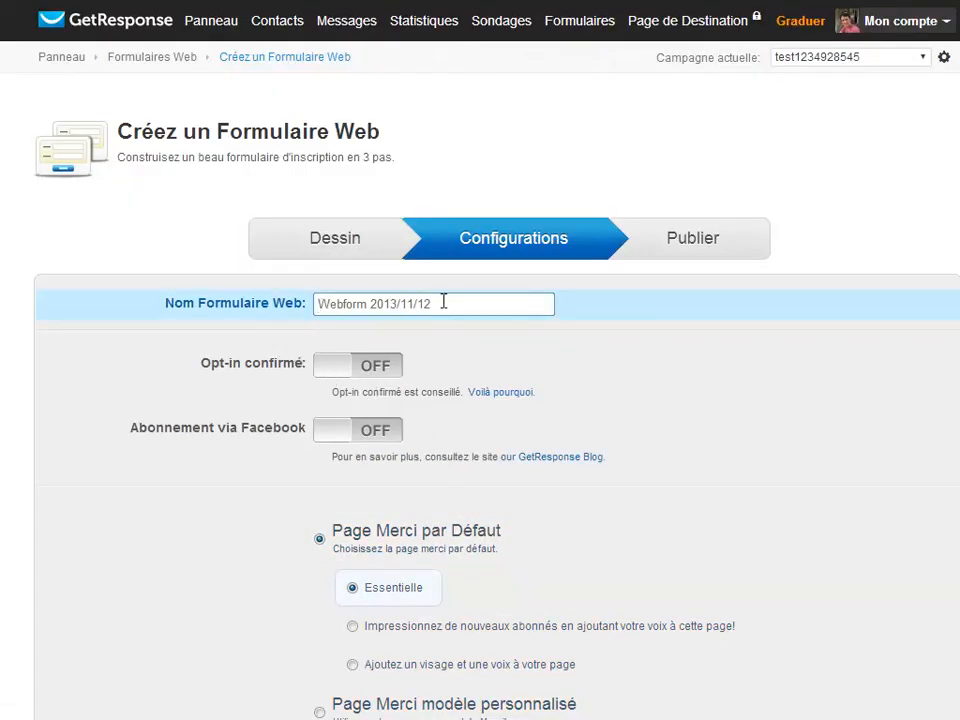
{"action": "left_click_drag", "start_coordinate": [431, 304], "coordinate": [314, 302]}
{"action": "key", "text": "BackSpace"}
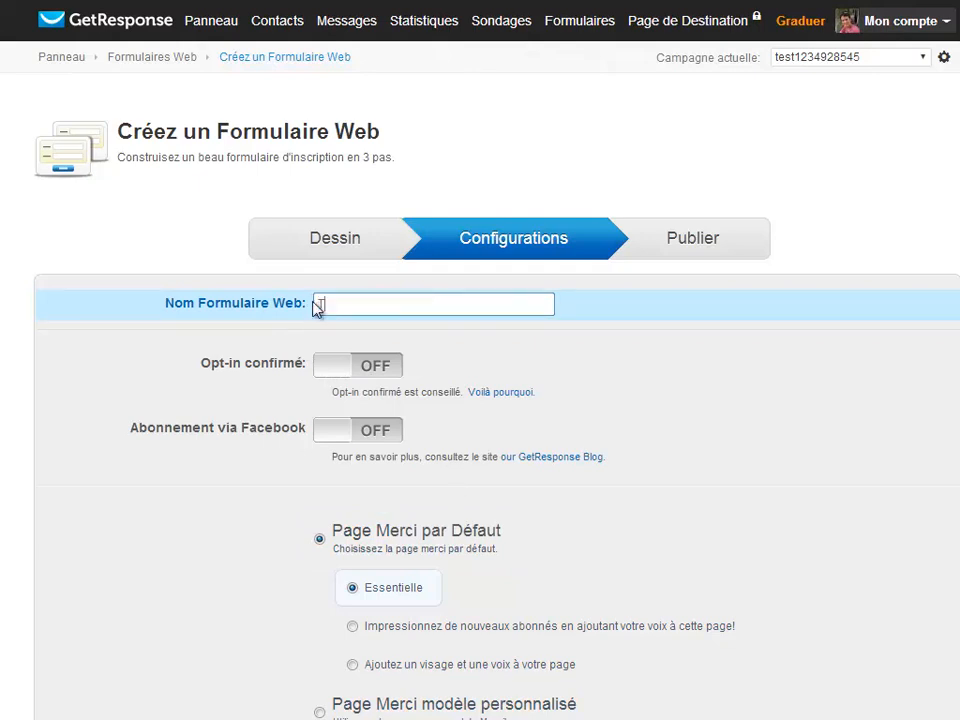
{"action": "type", "text": "Test"}
{"action": "left_click", "coordinate": [316, 304]}
{"action": "type", "text": "Formulaire"}
{"action": "left_click", "coordinate": [420, 305]}
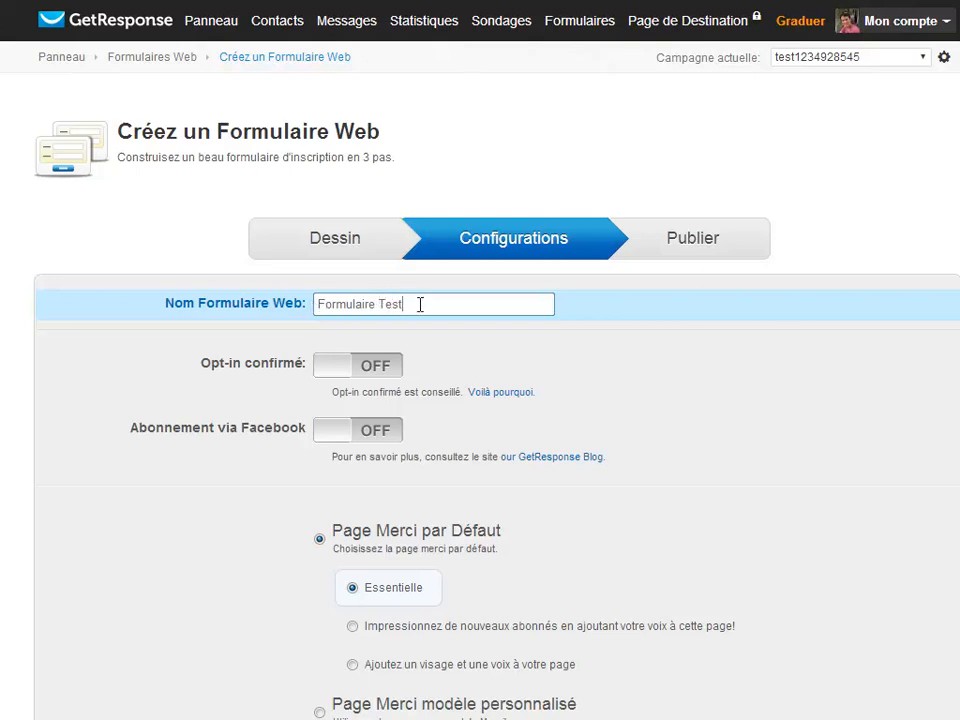
{"action": "type", "text": "1"}
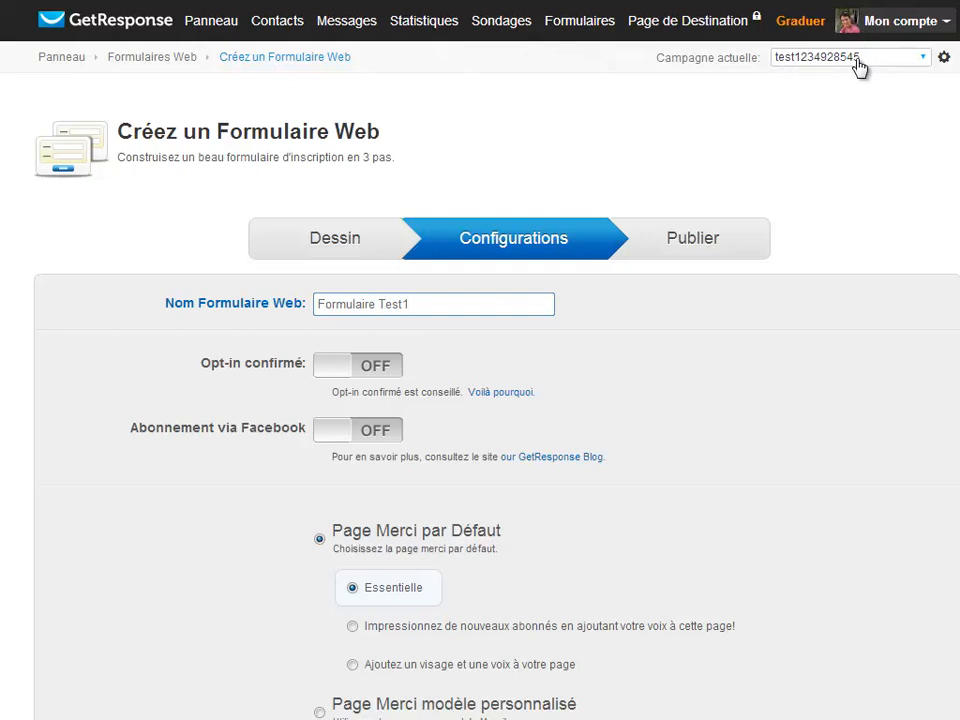
{"action": "scroll", "coordinate": [484, 214], "scroll_direction": "down", "scroll_amount": 2}
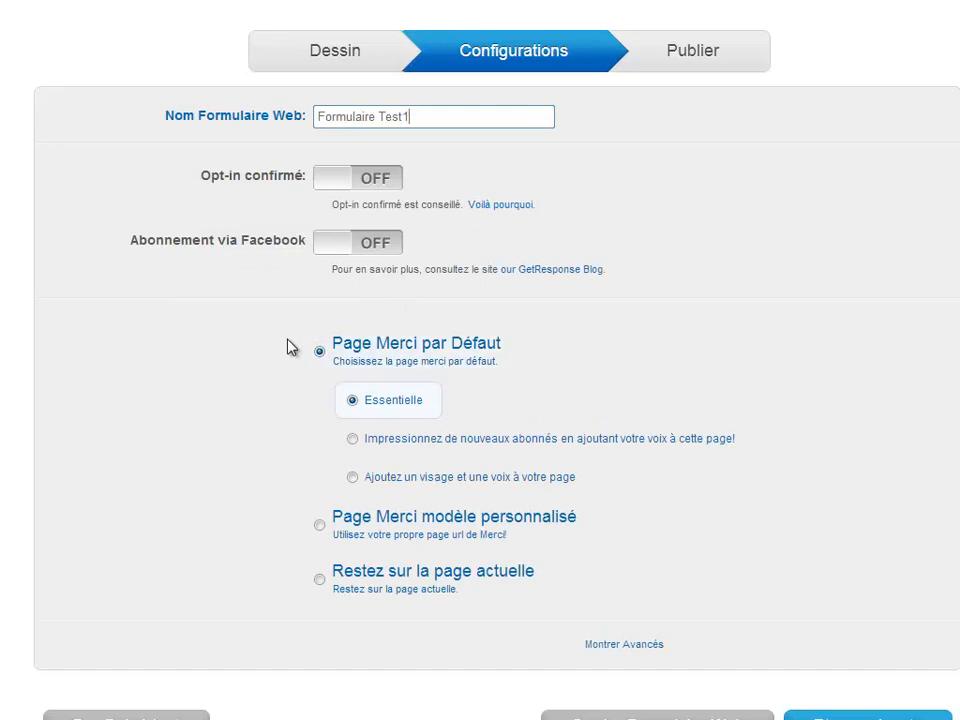
{"action": "scroll", "coordinate": [290, 347], "scroll_direction": "down", "scroll_amount": 1}
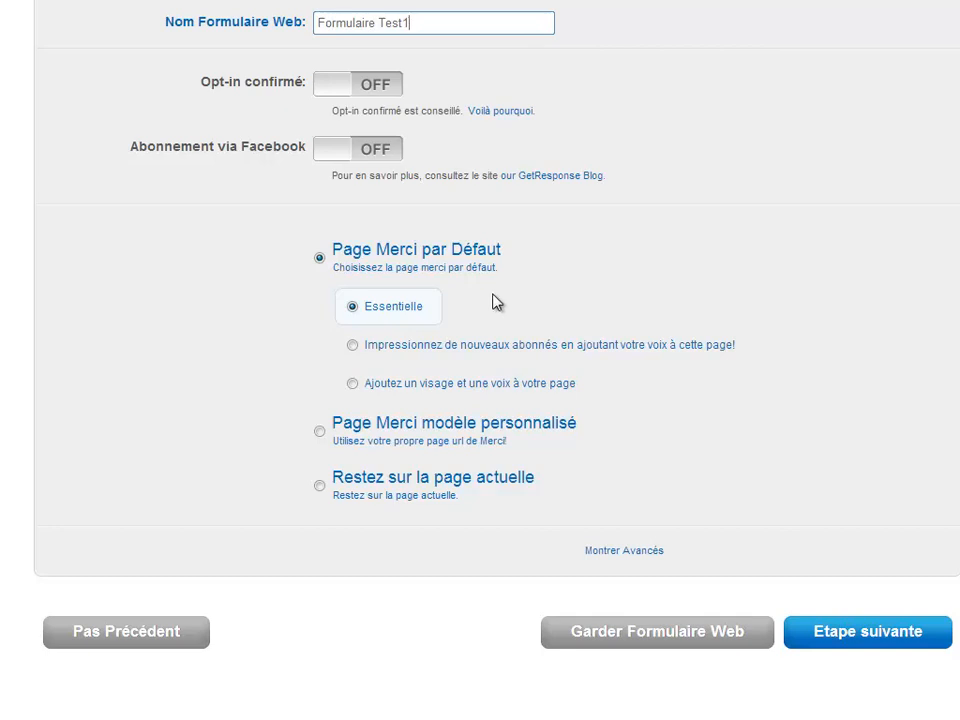
{"action": "left_click", "coordinate": [320, 433]}
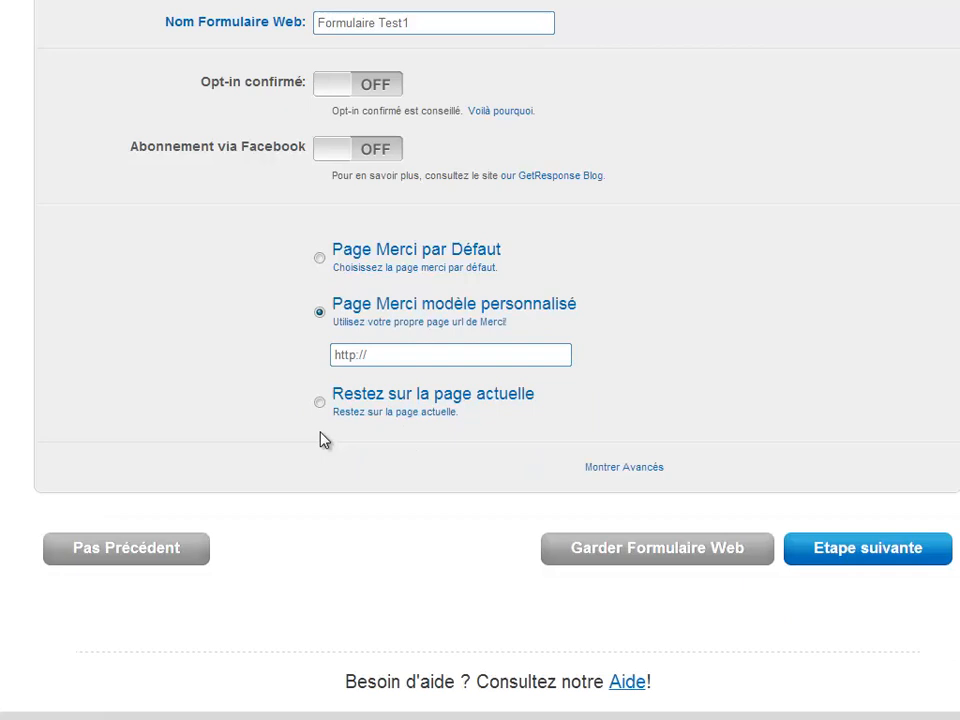
{"action": "left_click", "coordinate": [395, 355]}
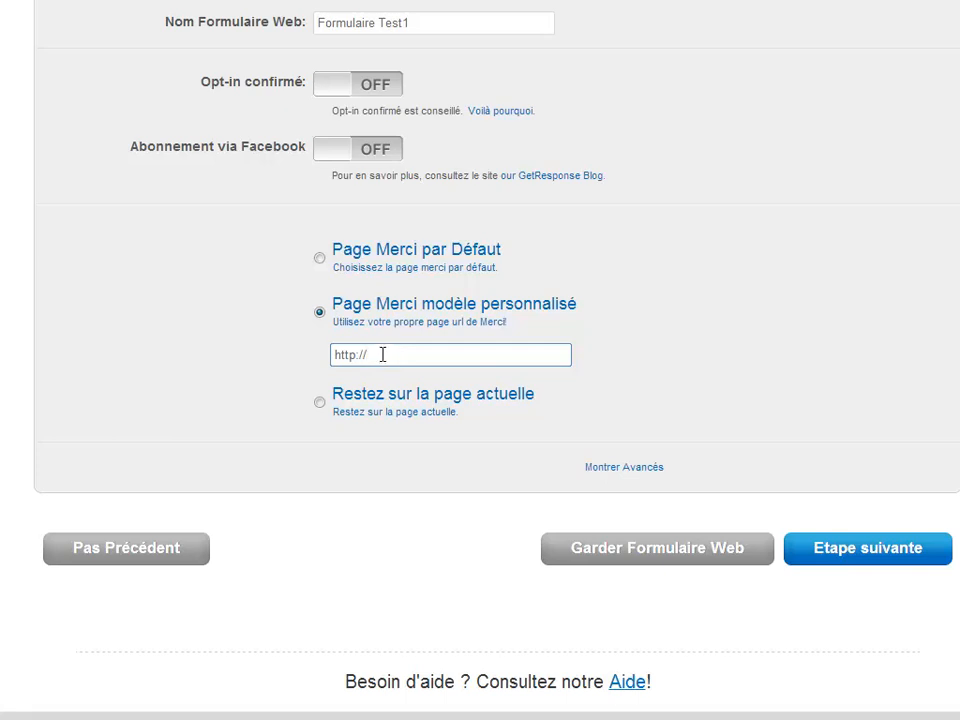
{"action": "left_click_drag", "start_coordinate": [340, 356], "coordinate": [396, 354]}
{"action": "left_click", "coordinate": [380, 354]}
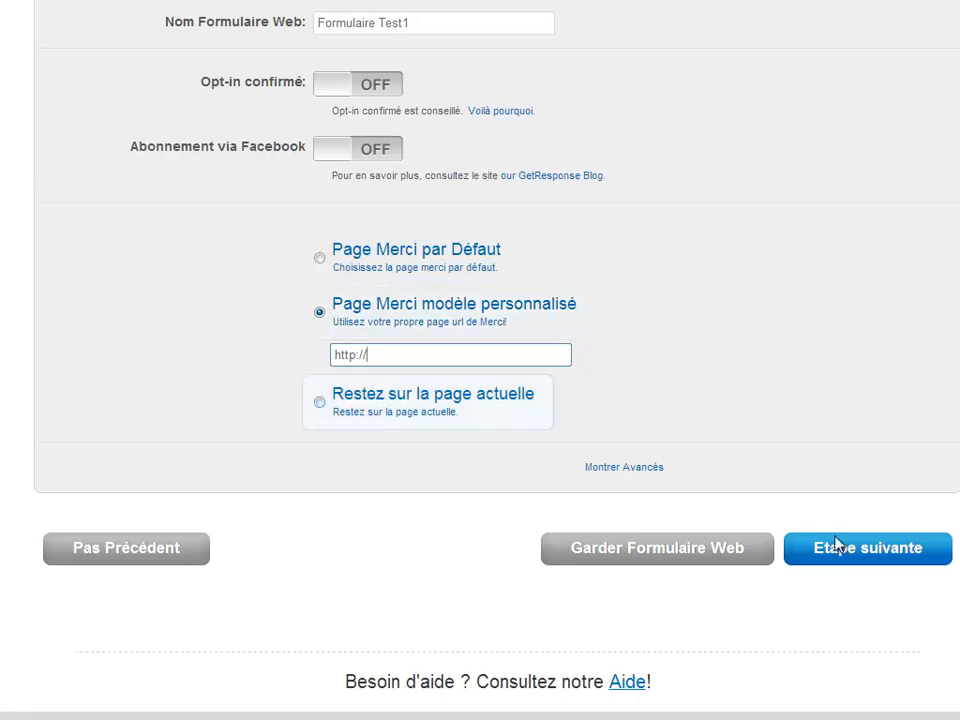
Go to the Publier step, choose 'Je publierai mon formulaire web', and select the JavaScript embed code
{"action": "left_click", "coordinate": [849, 560]}
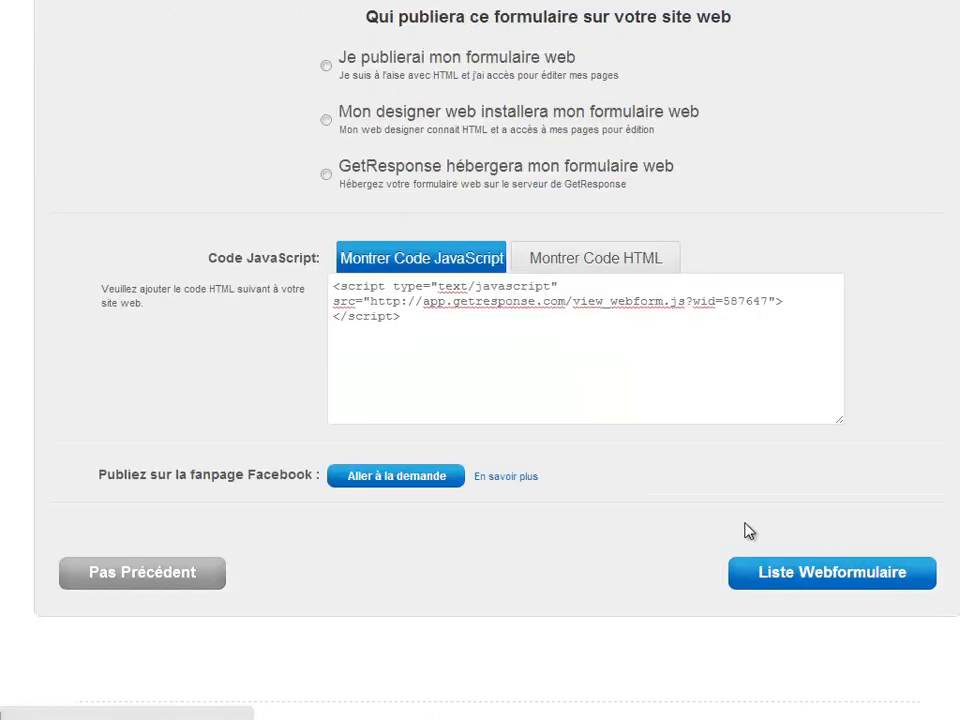
{"action": "scroll", "coordinate": [733, 527], "scroll_direction": "up", "scroll_amount": 3}
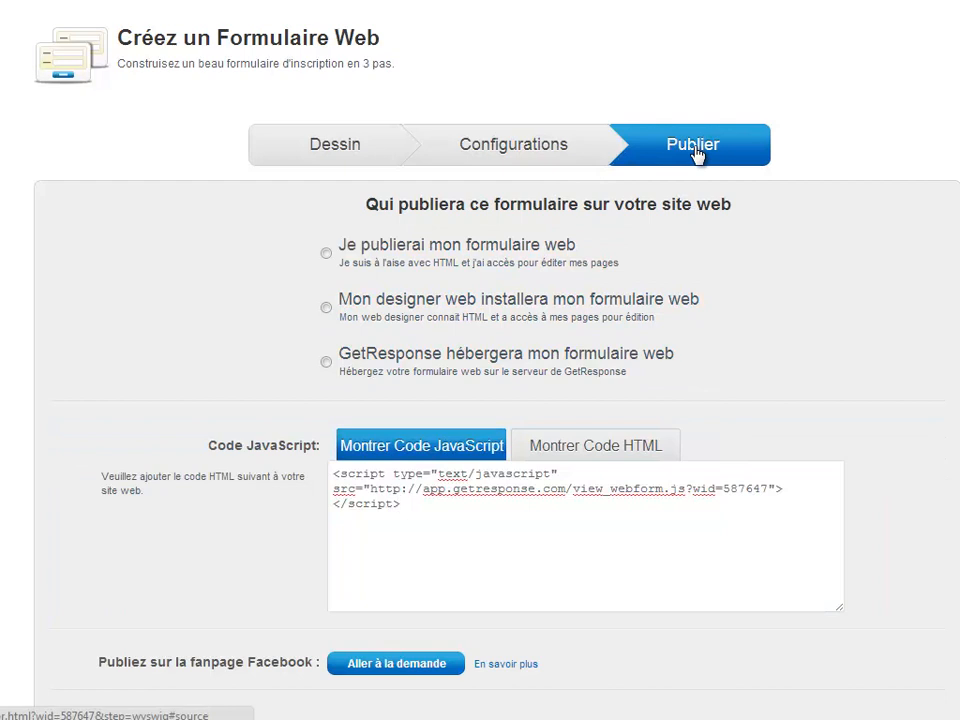
{"action": "left_click", "coordinate": [327, 254]}
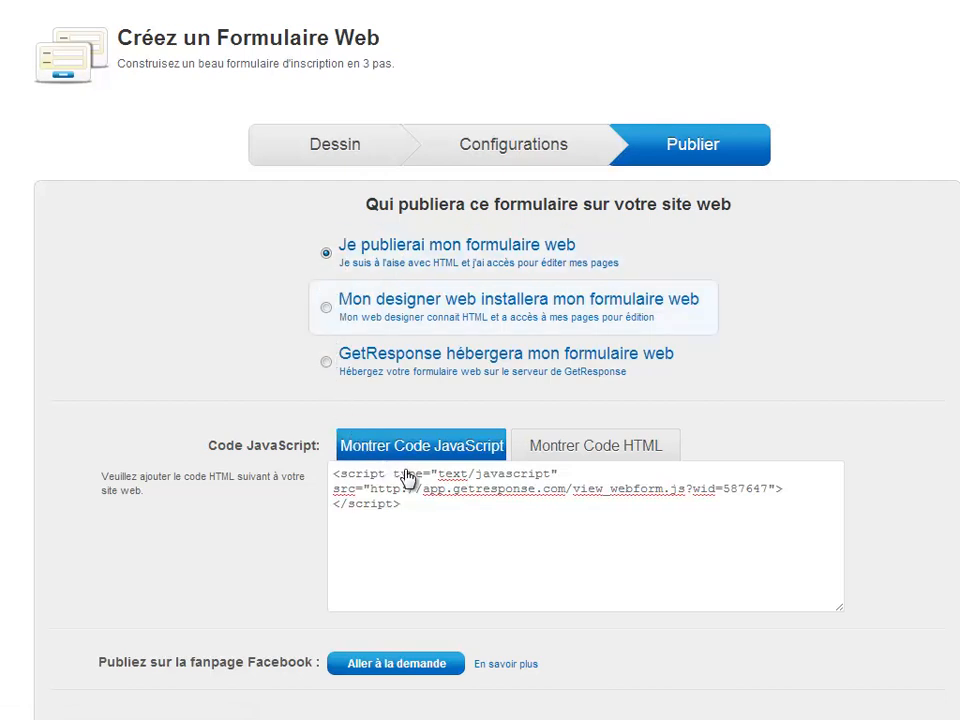
{"action": "scroll", "coordinate": [403, 470], "scroll_direction": "down", "scroll_amount": 2}
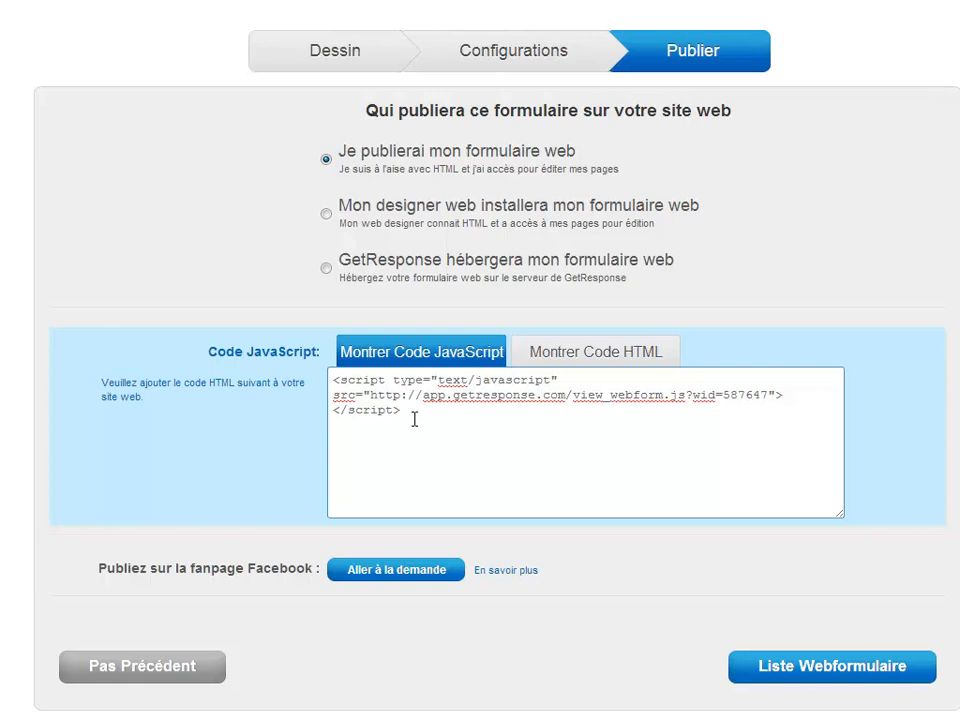
{"action": "left_click_drag", "start_coordinate": [413, 418], "coordinate": [328, 376]}
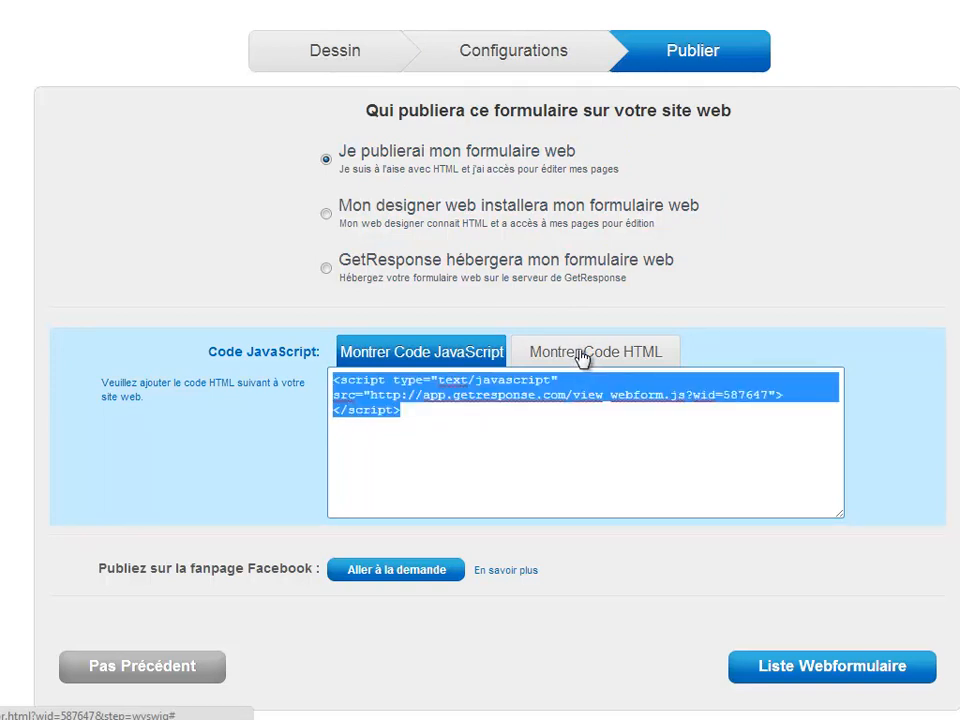
Review the HTML embed code with 'Inclure styles css' OFF, then return to the JavaScript code
{"action": "left_click", "coordinate": [582, 358]}
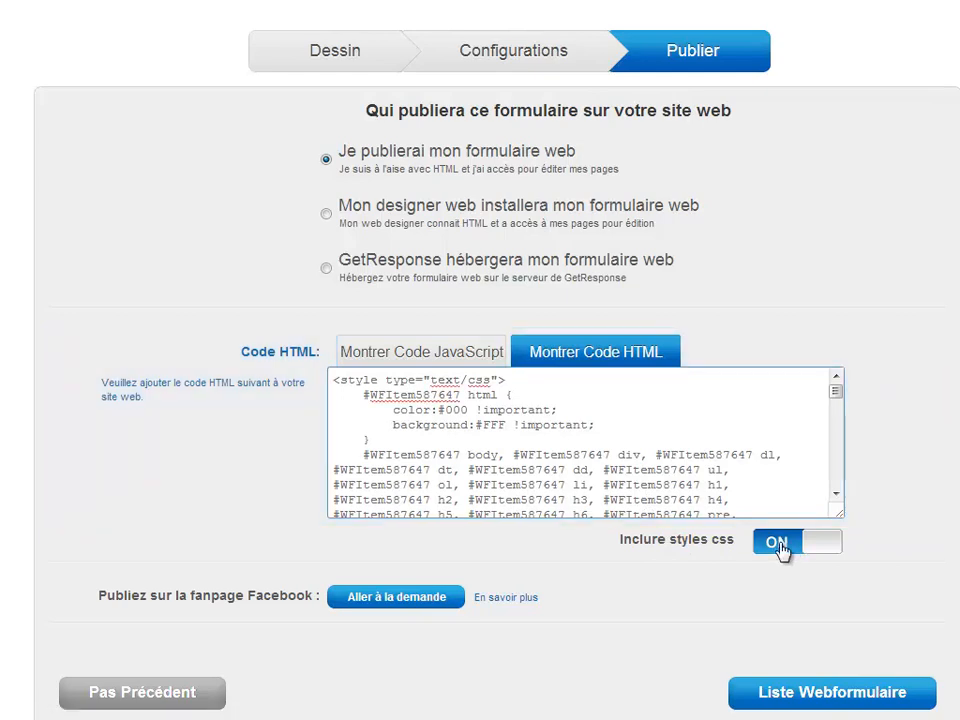
{"action": "left_click", "coordinate": [779, 546]}
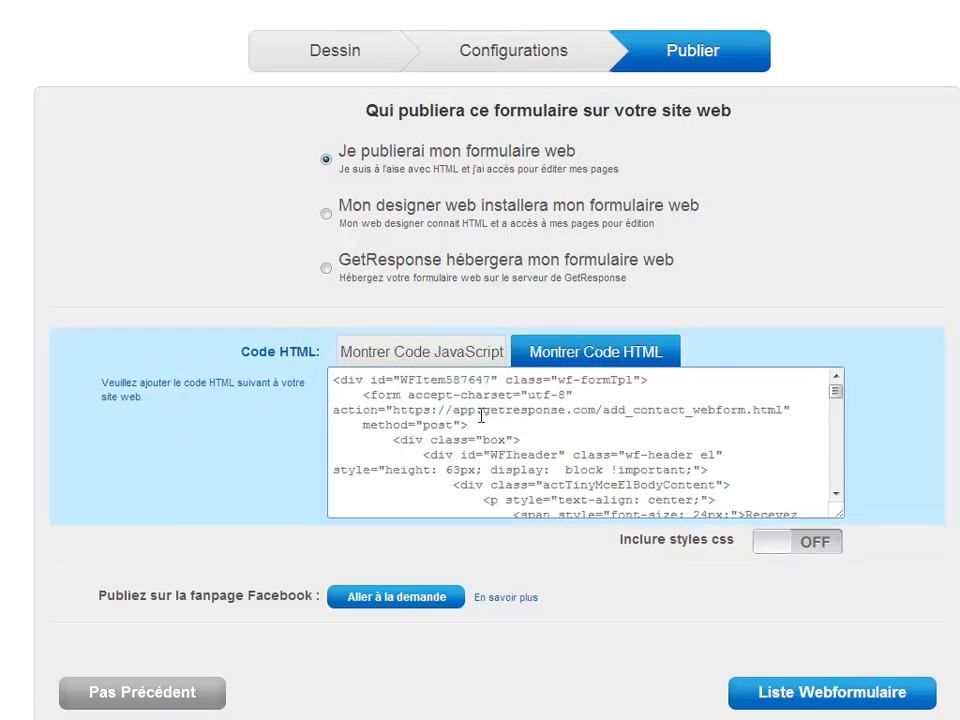
{"action": "scroll", "coordinate": [477, 440], "scroll_direction": "down", "scroll_amount": 10}
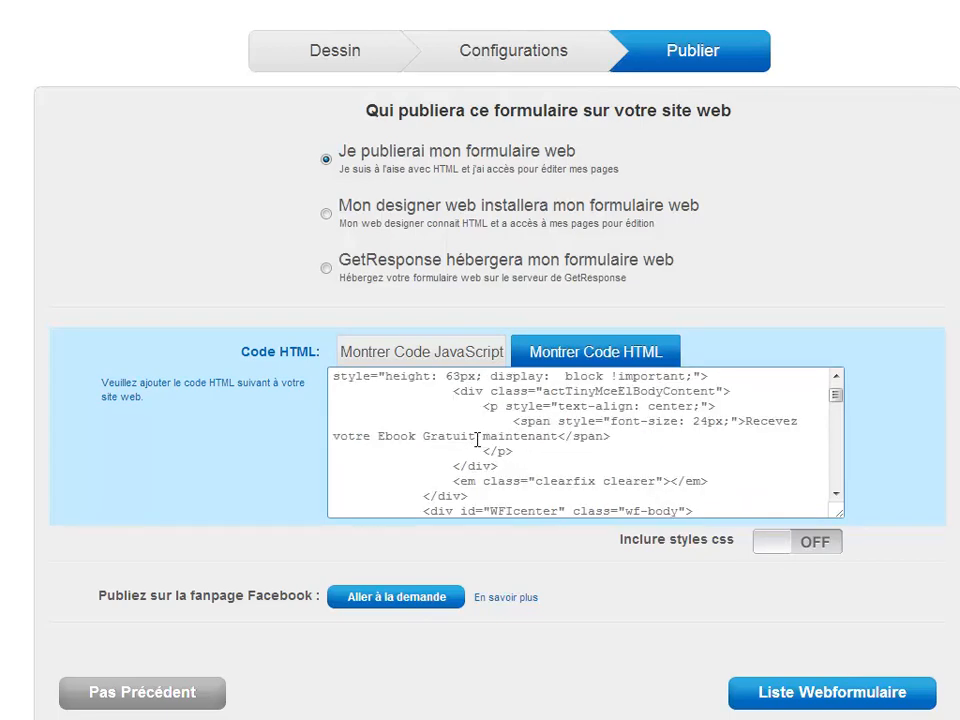
{"action": "scroll", "coordinate": [477, 440], "scroll_direction": "down", "scroll_amount": 8}
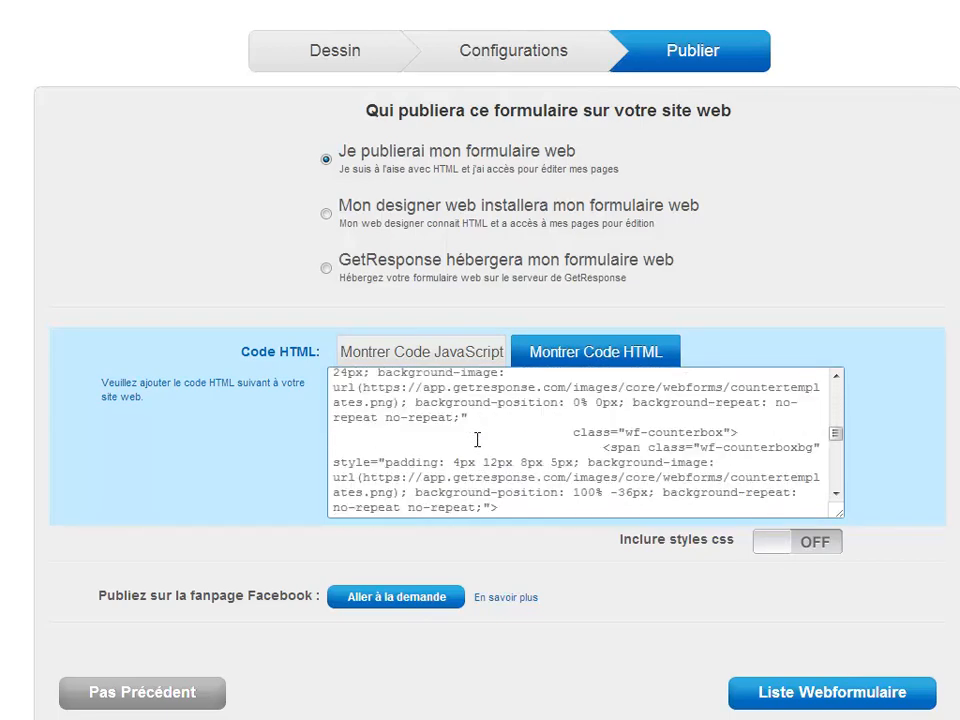
{"action": "scroll", "coordinate": [477, 440], "scroll_direction": "down", "scroll_amount": 8}
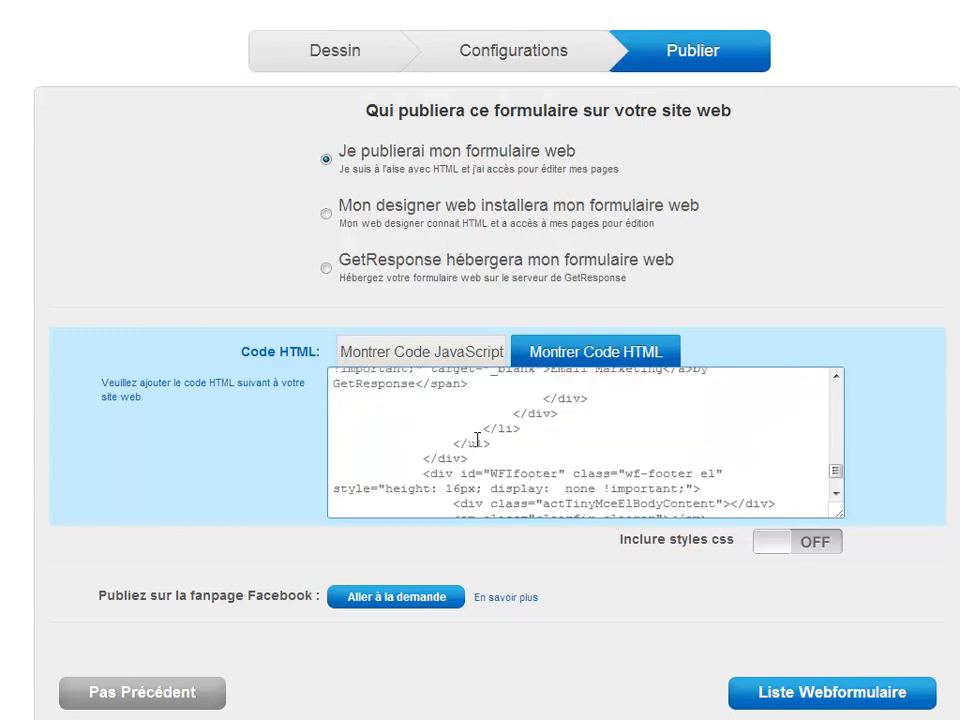
{"action": "scroll", "coordinate": [477, 447], "scroll_direction": "up", "scroll_amount": 5}
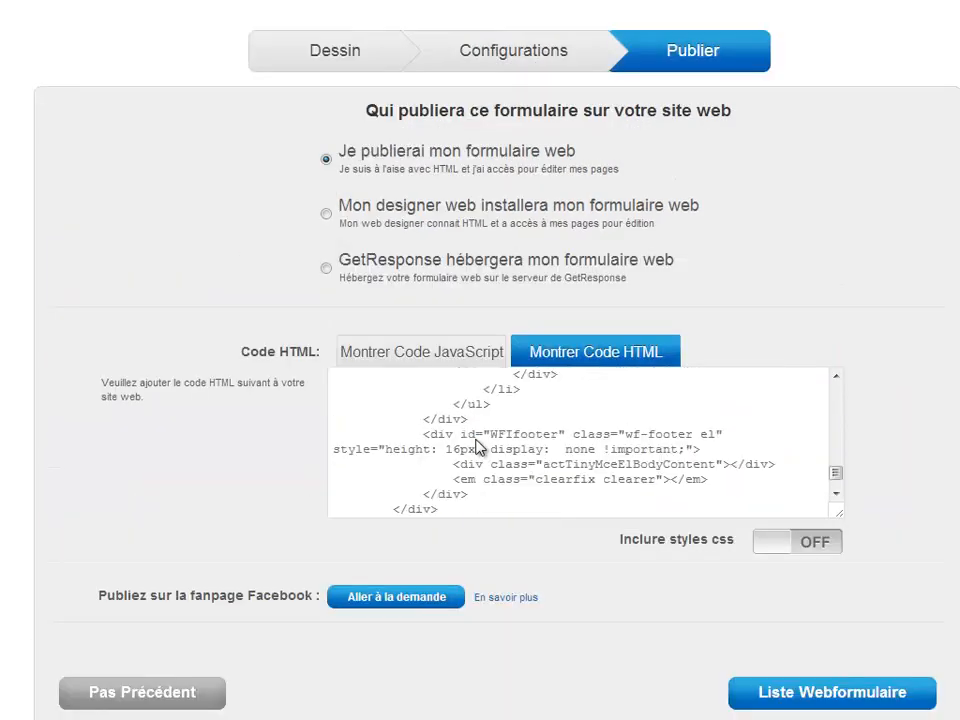
{"action": "scroll", "coordinate": [477, 440], "scroll_direction": "up", "scroll_amount": 5}
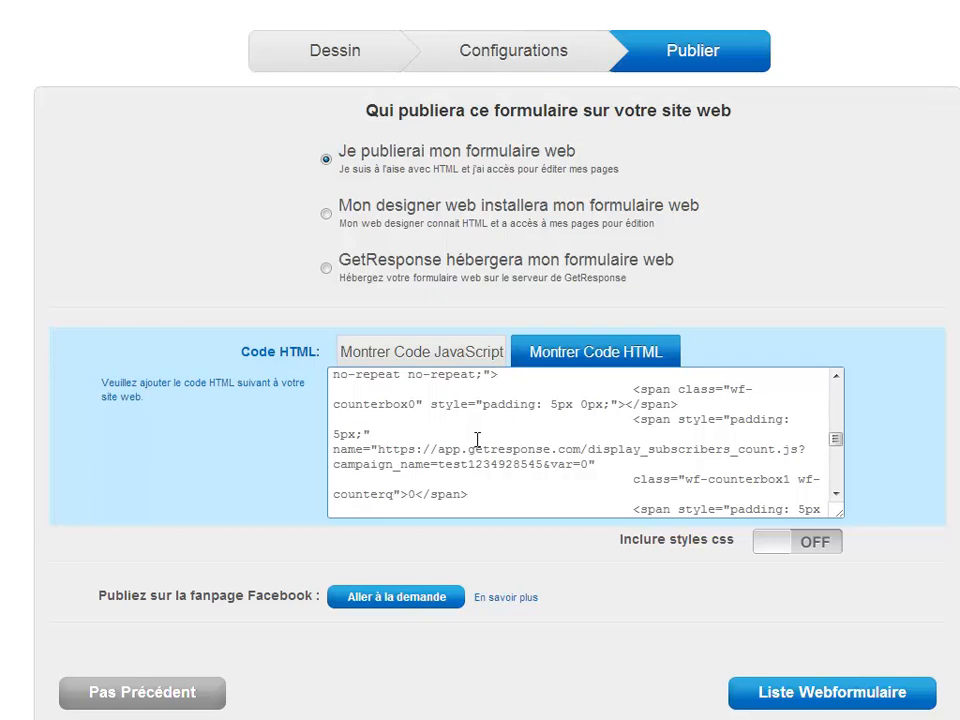
{"action": "scroll", "coordinate": [477, 440], "scroll_direction": "up", "scroll_amount": 5}
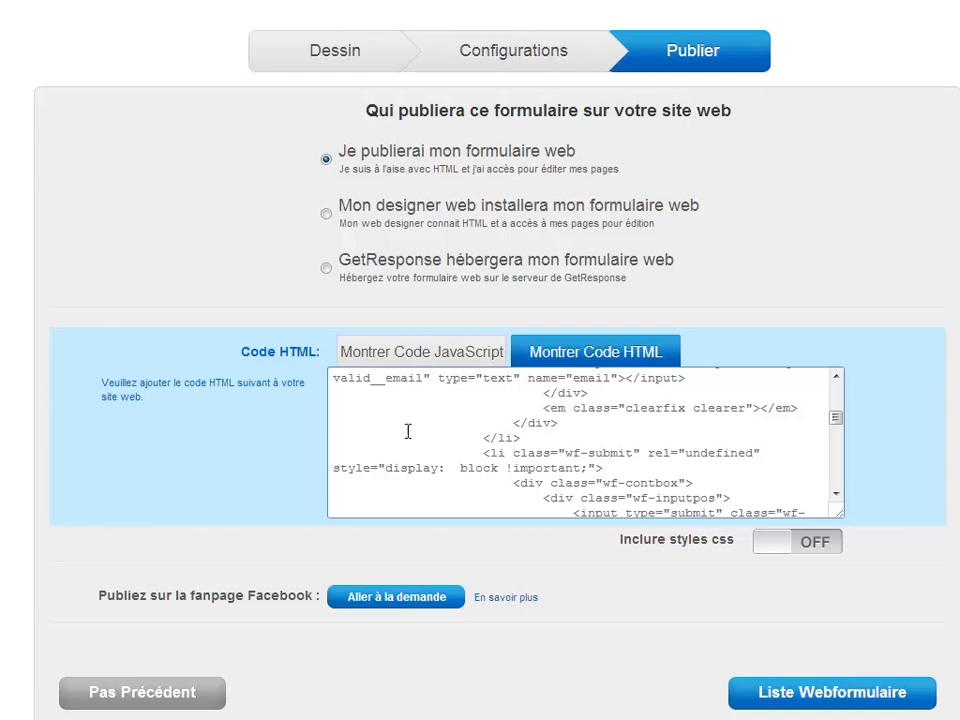
{"action": "scroll", "coordinate": [572, 446], "scroll_direction": "up", "scroll_amount": 5}
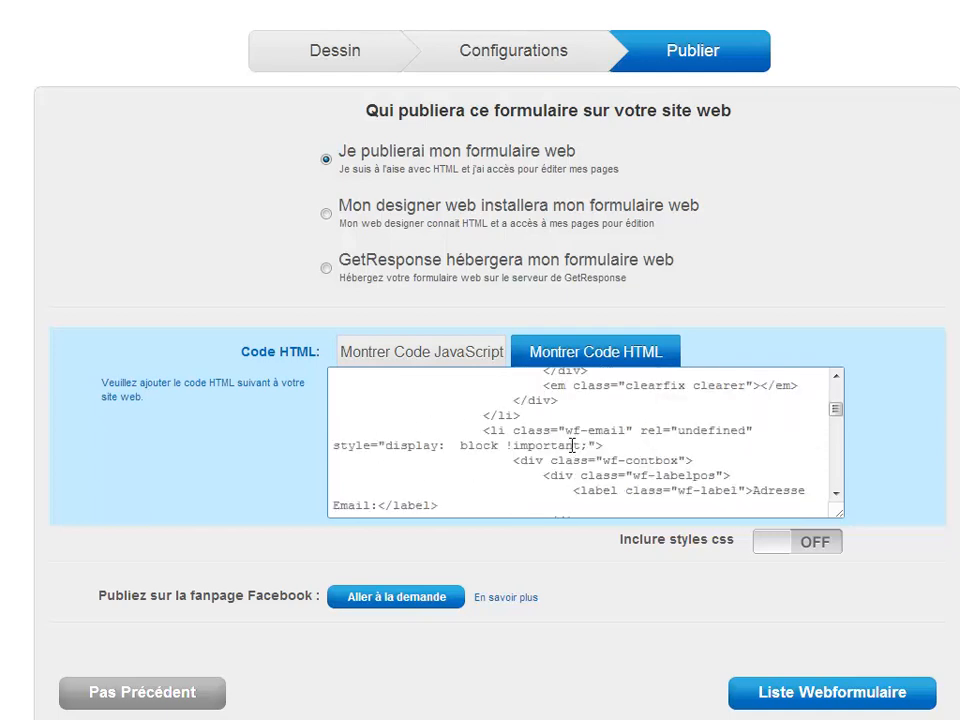
{"action": "scroll", "coordinate": [572, 446], "scroll_direction": "up", "scroll_amount": 2}
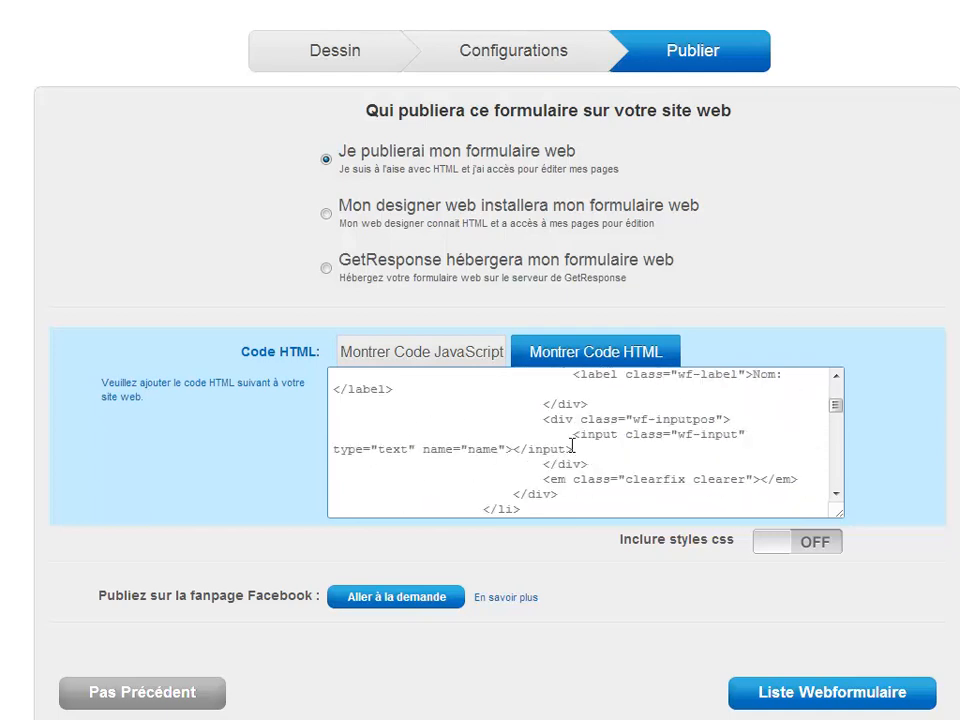
{"action": "left_click", "coordinate": [446, 361]}
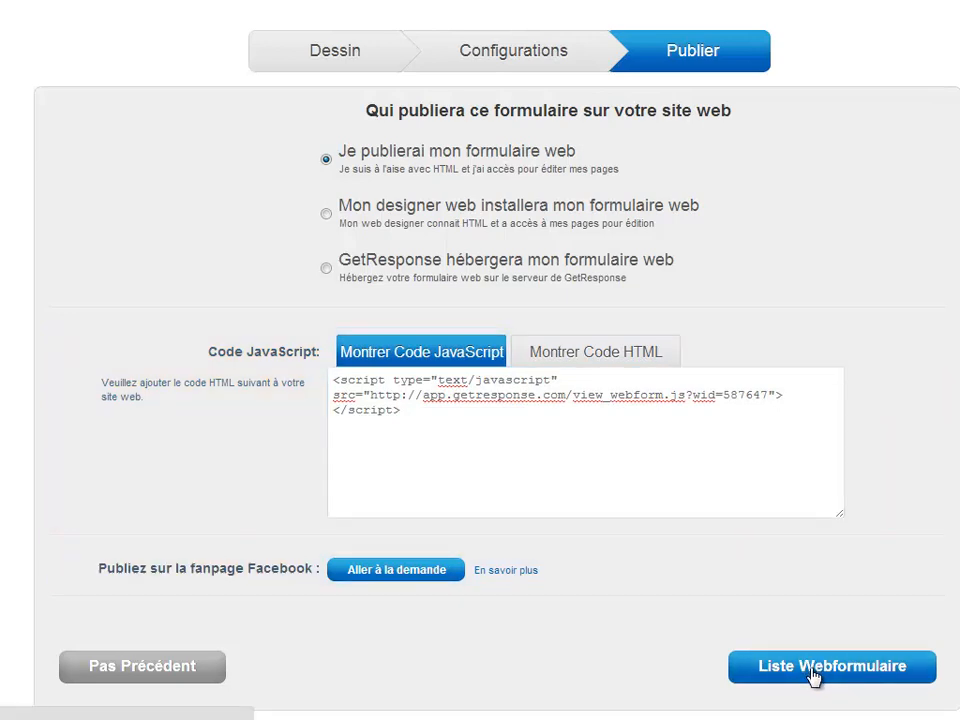
Go back to the web forms list with Liste Webformulaire
{"action": "left_click", "coordinate": [762, 678]}
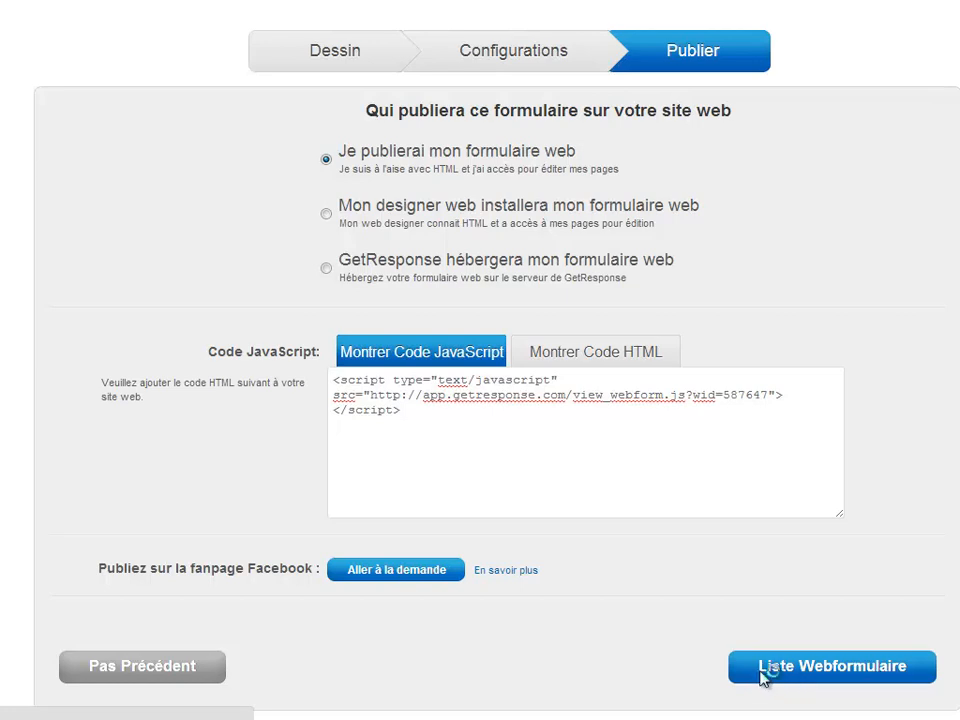